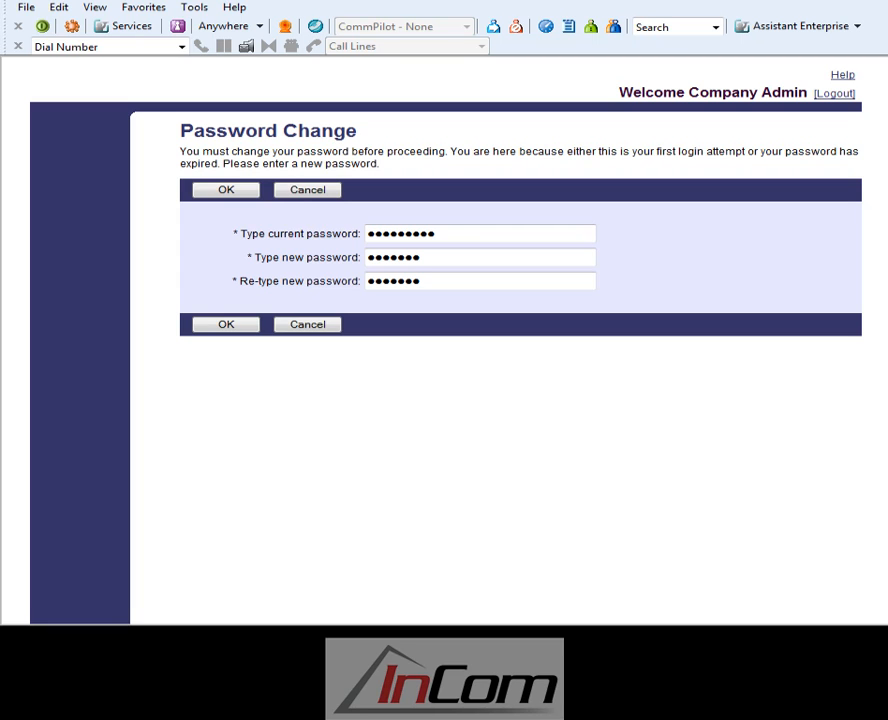
Submit the company administrator's password change with the current password and the new password entered twice.
left_click(254, 329)
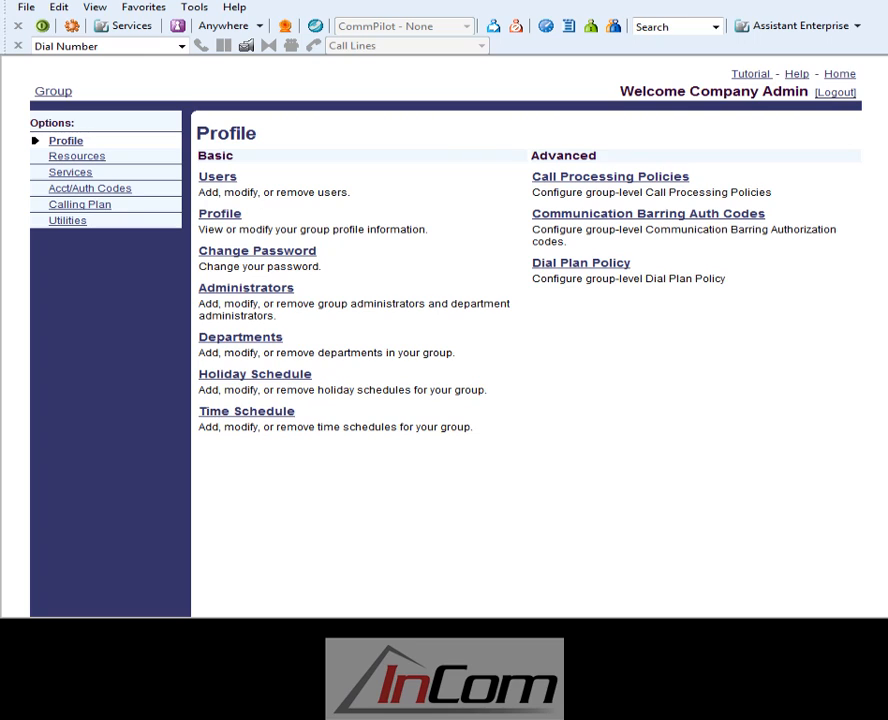
Search the group's users by last name and open the matching user's settings for editing.
left_click(209, 185)
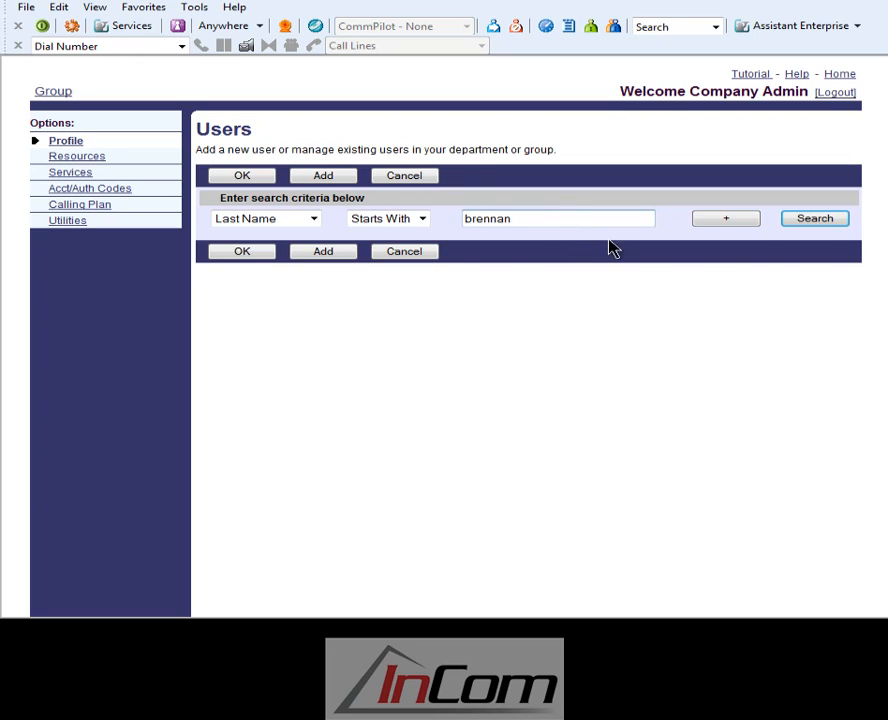
left_click(815, 220)
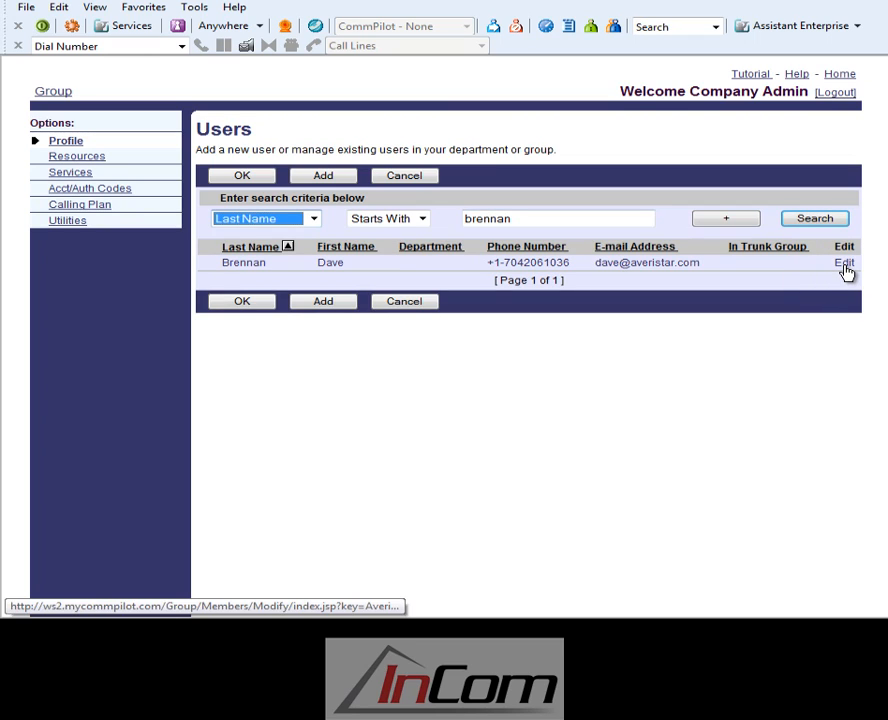
left_click(844, 264)
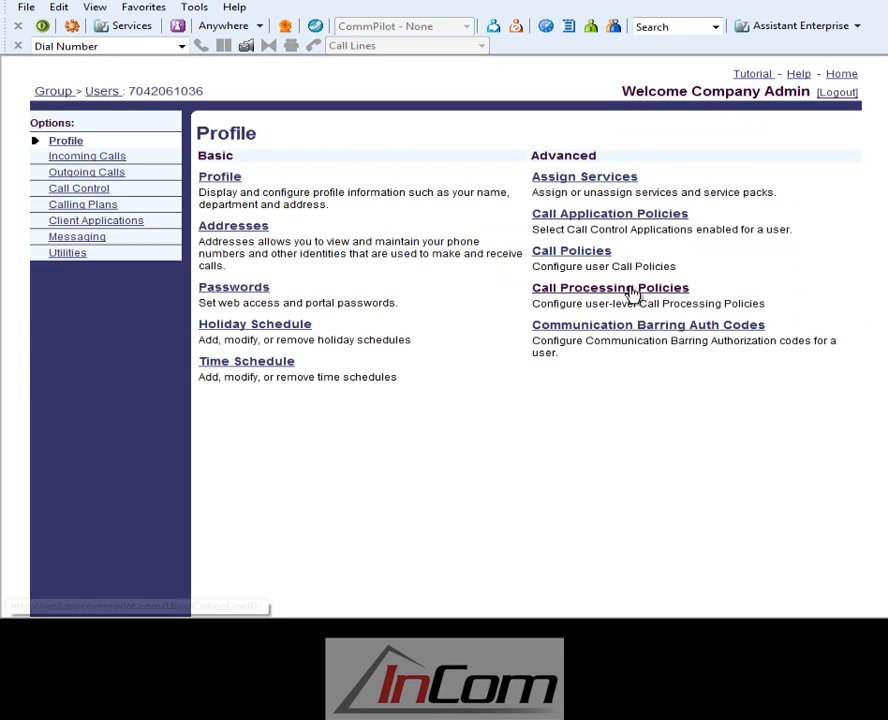
Reset the user's web access password and portal password, saving each one.
left_click(252, 291)
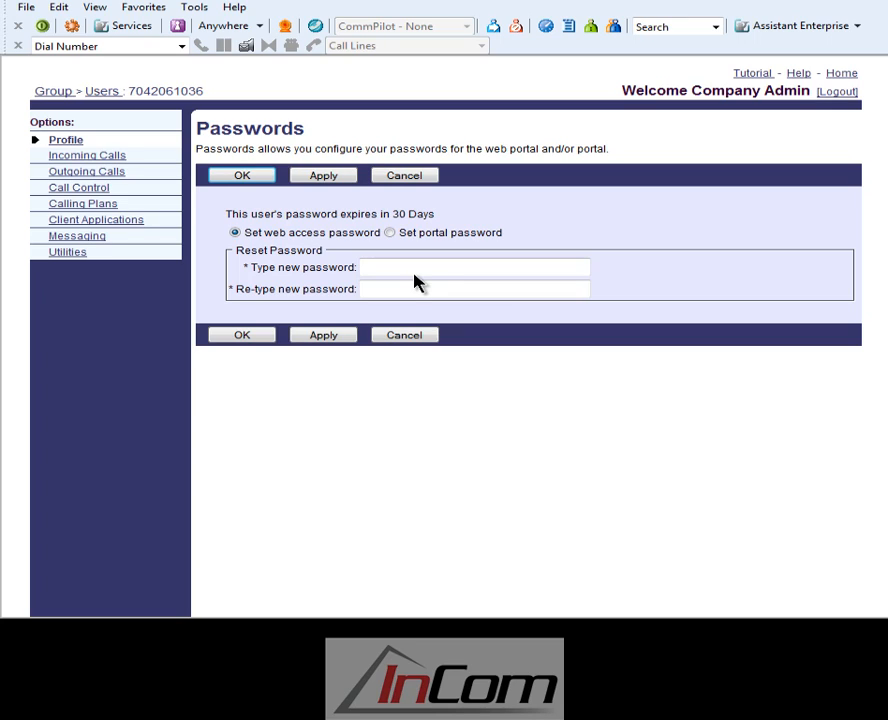
left_click(394, 266)
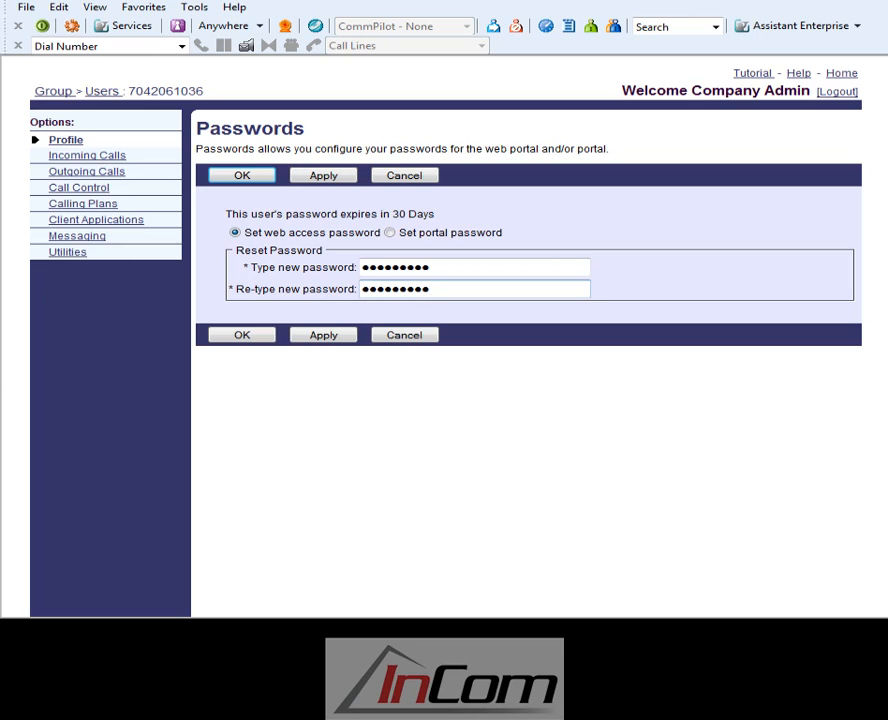
left_click(247, 338)
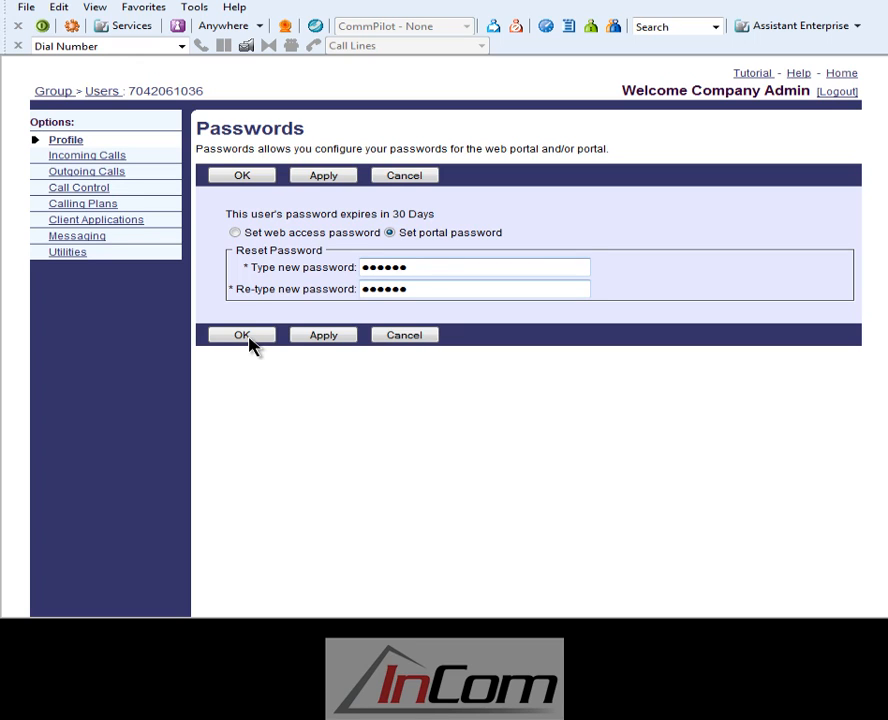
left_click(242, 335)
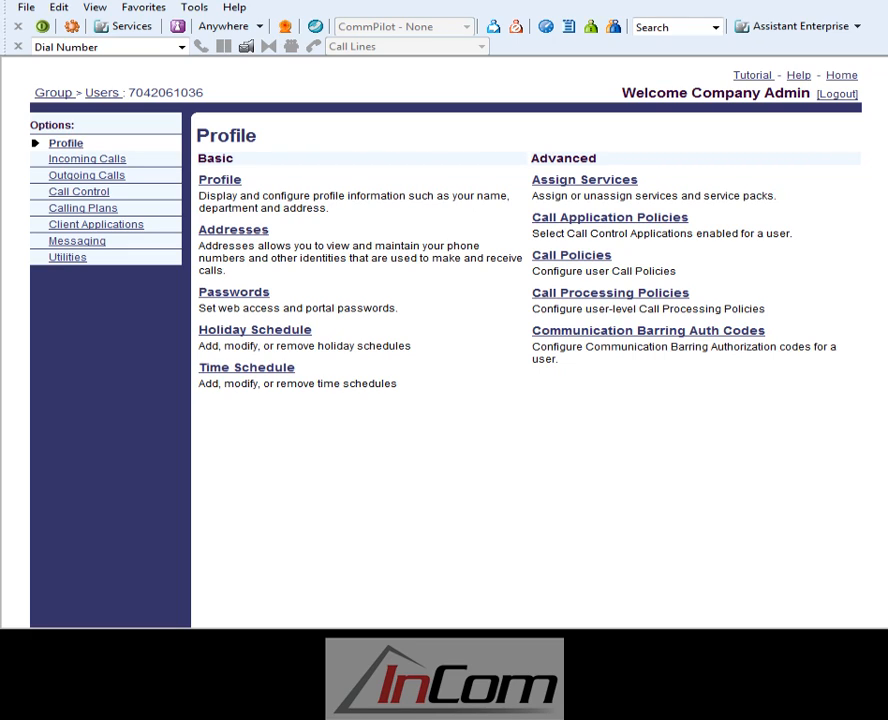
Sign out of the Assistant Enterprise toolbar, confirm the account username and password in its options, and sign back in.
left_click(42, 27)
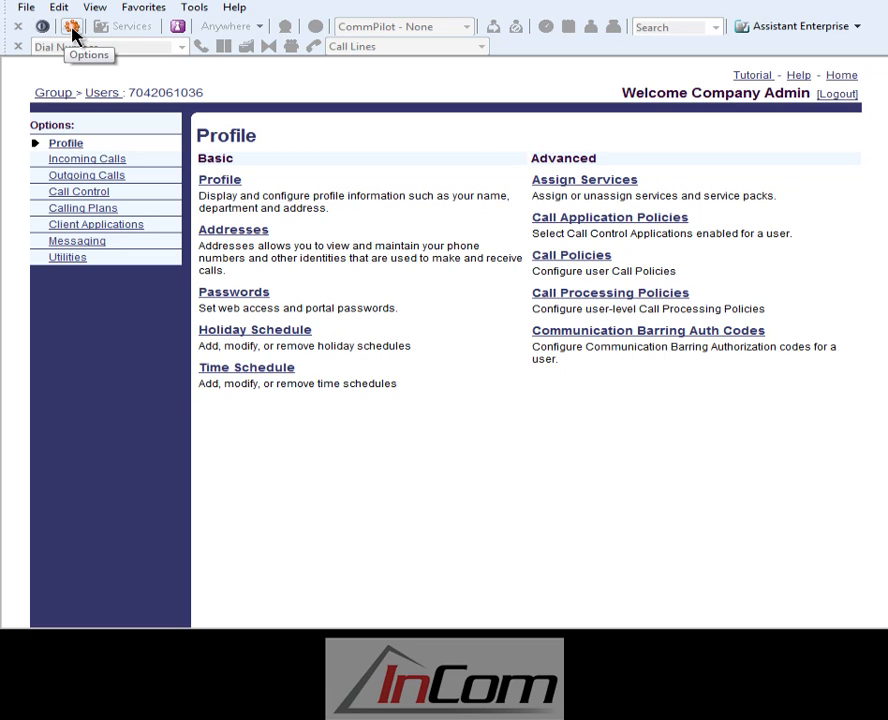
left_click(71, 27)
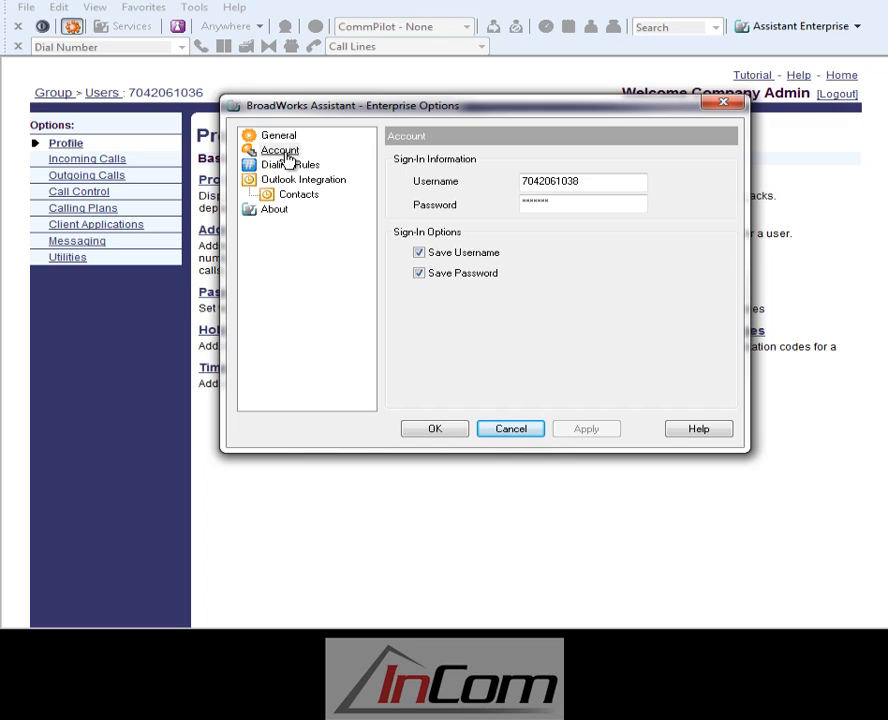
left_click(283, 152)
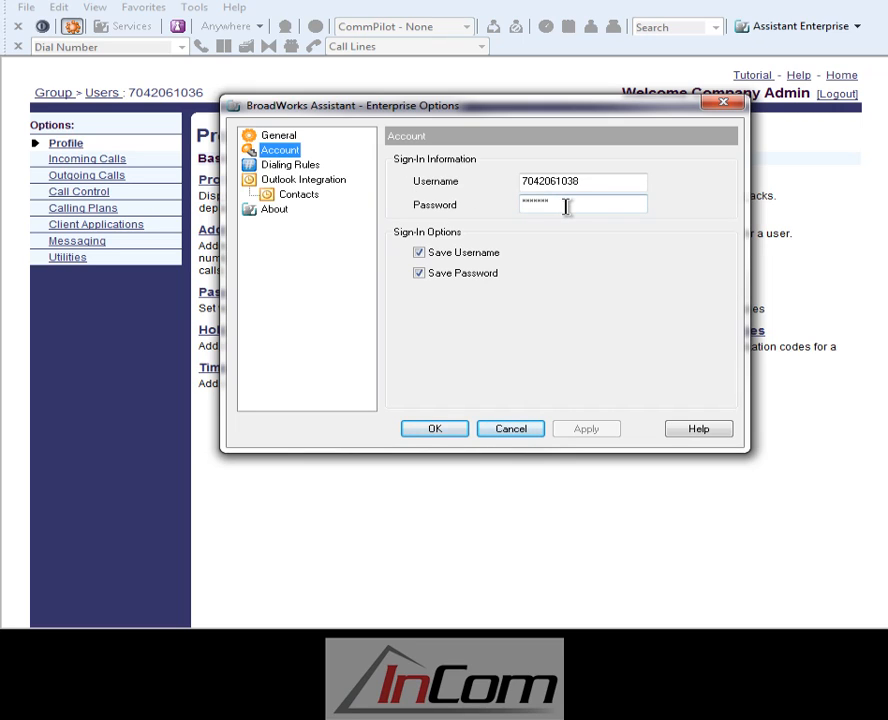
left_click(437, 429)
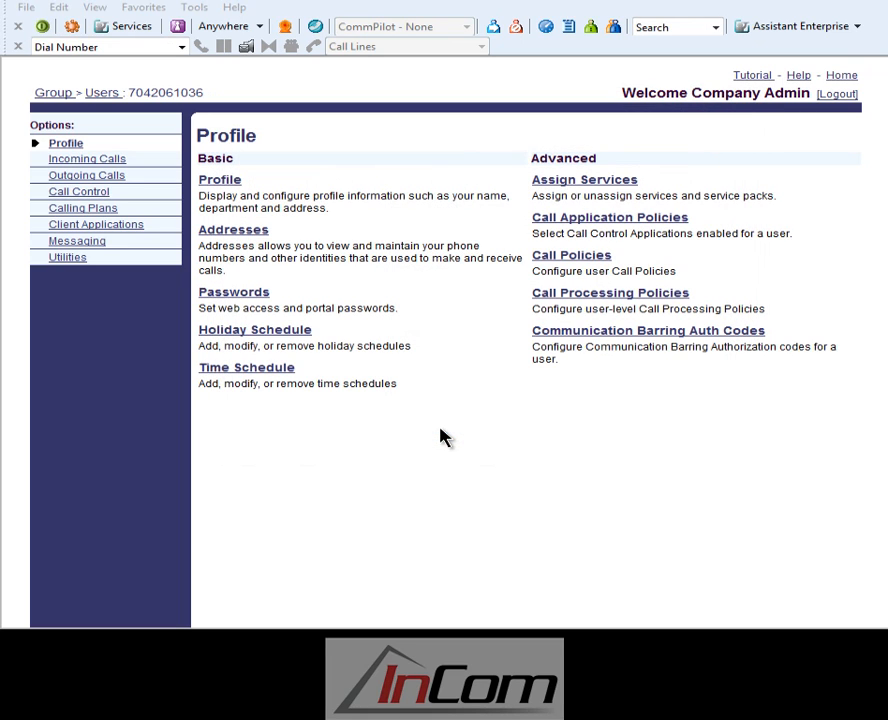
left_click(53, 31)
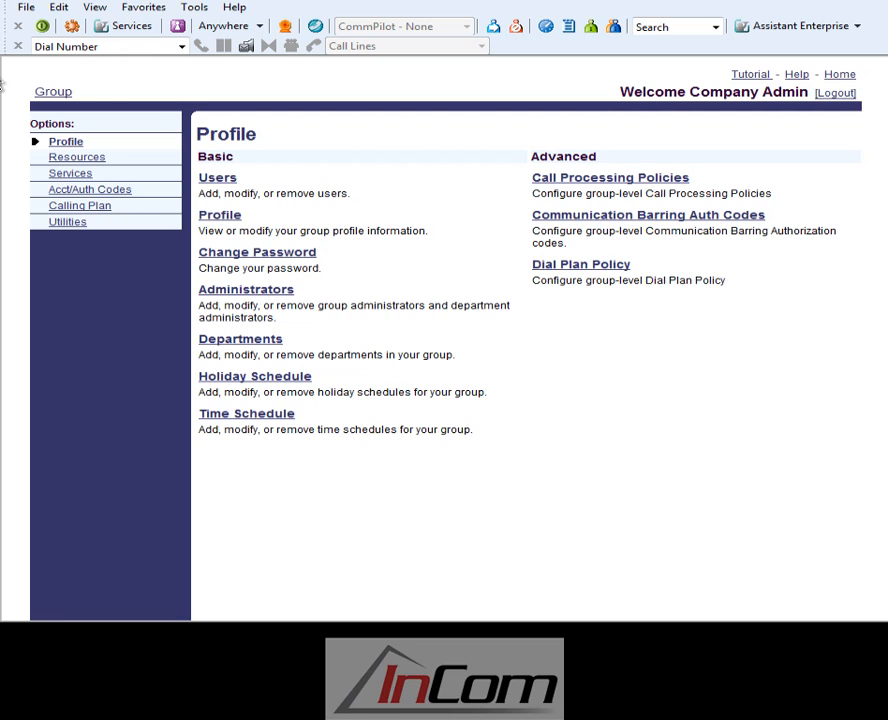
List all users in the group and open the profile information of the placeholder user "User Three".
left_click(217, 180)
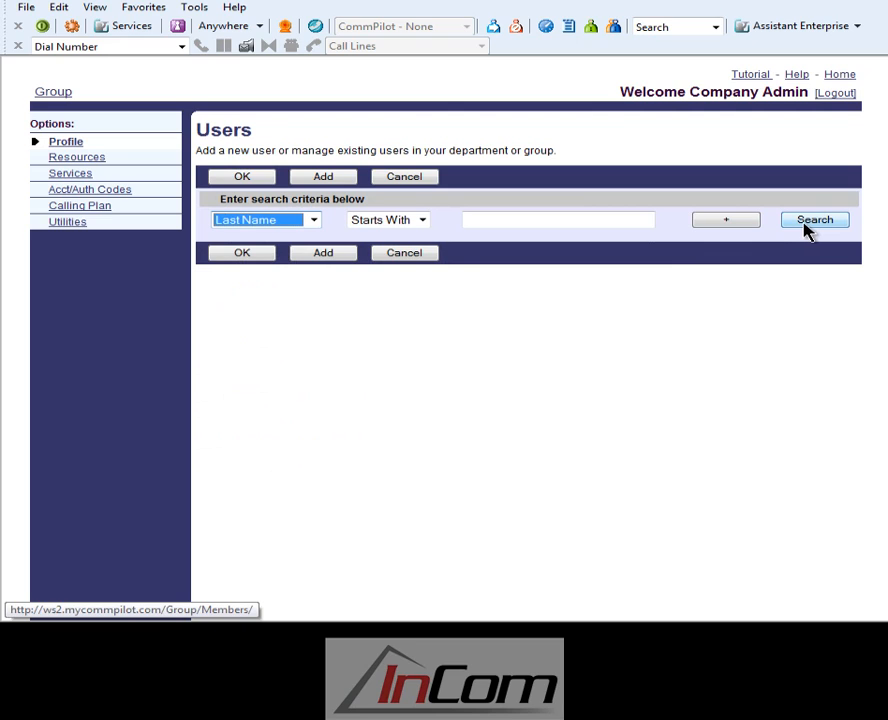
left_click(806, 226)
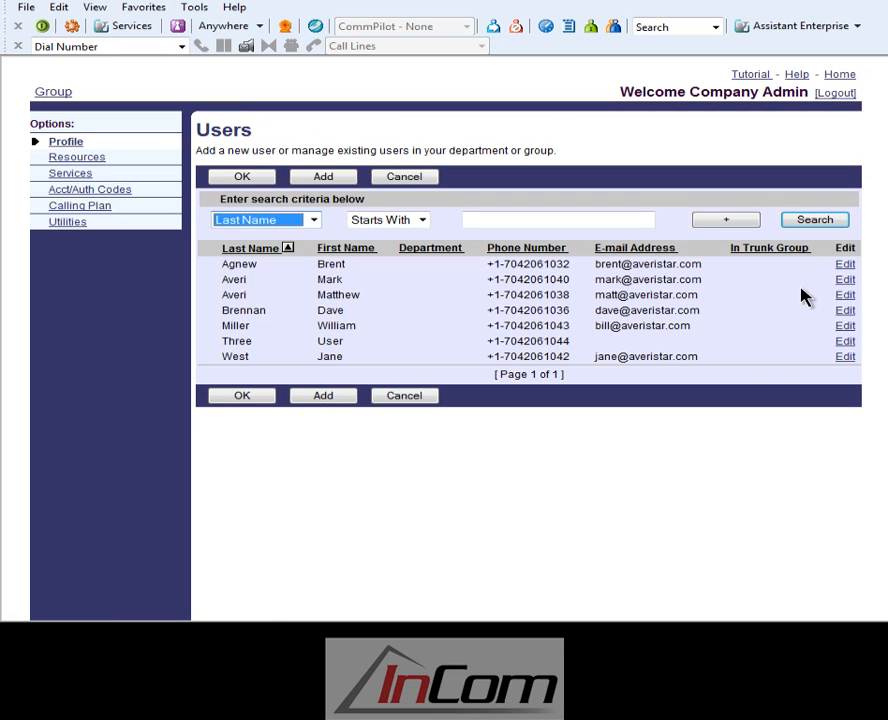
left_click(846, 342)
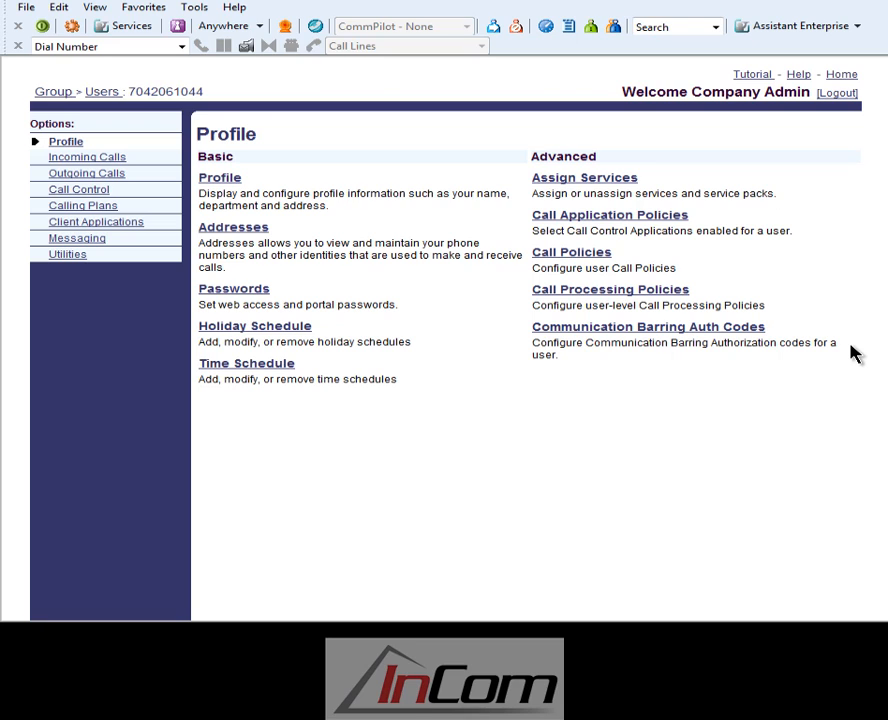
left_click(222, 180)
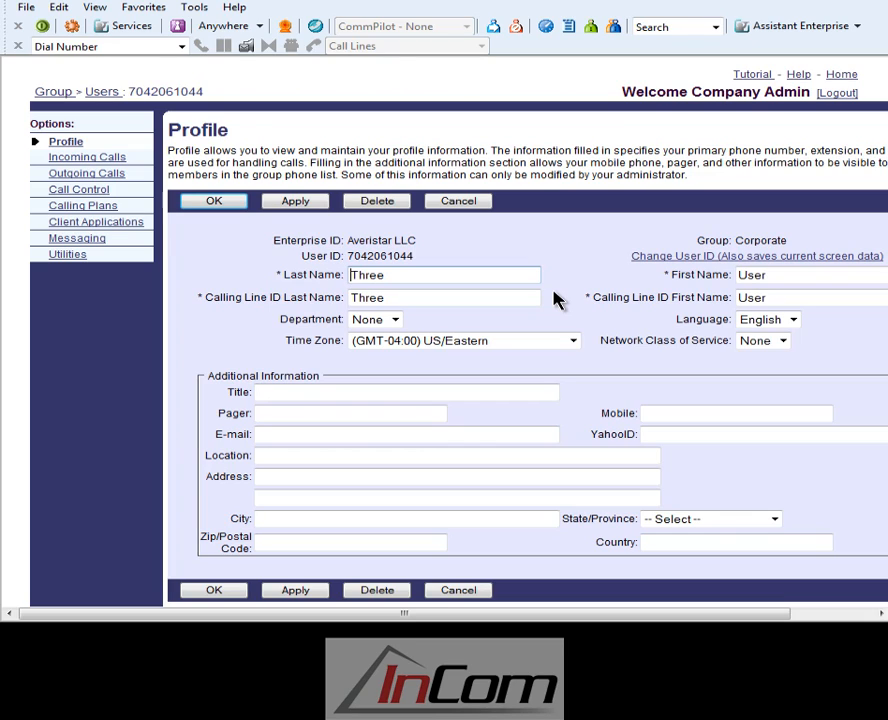
Replace the placeholder first and last names and the calling line ID names with the new user's name, and save the profile.
left_click_drag(464, 275, 162, 266)
key("Tab")
key("Tab")
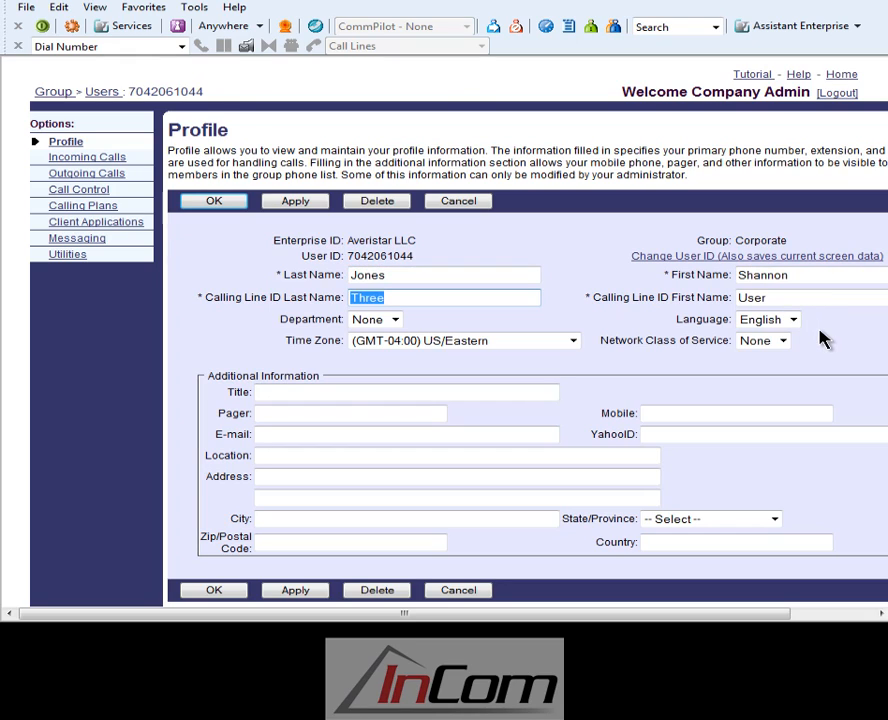
key("Tab")
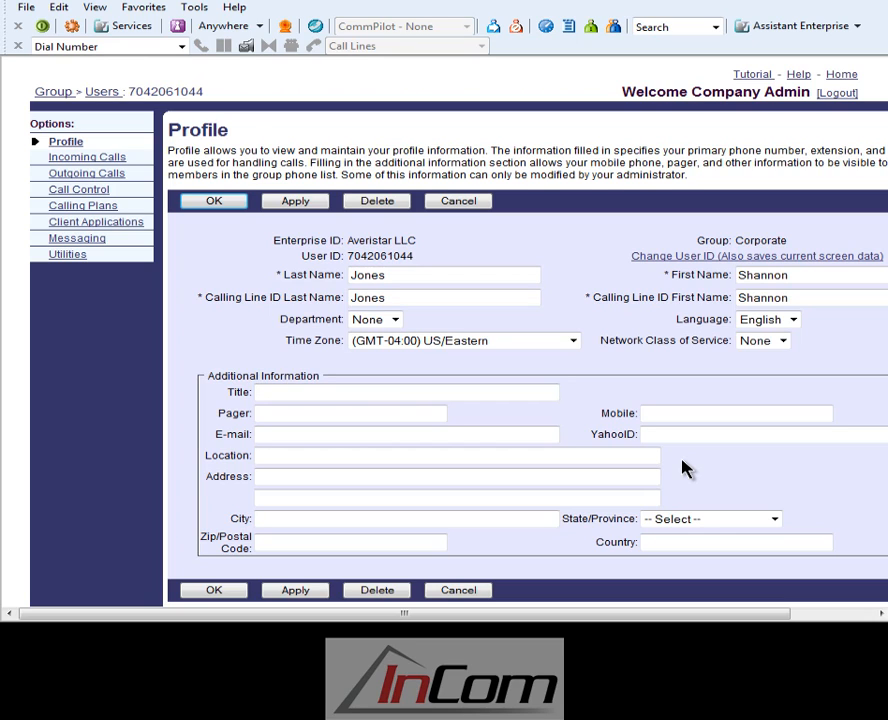
left_click(214, 201)
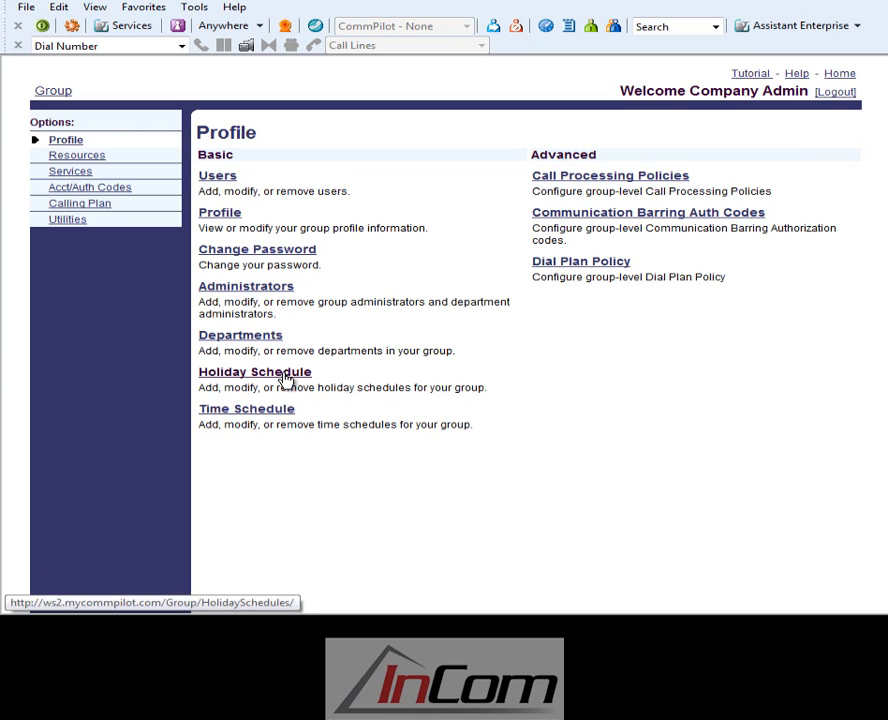
Add a group holiday schedule named 2011 with Memorial Day (05/30/2011), July 4th (07/04/2011 to 07/04/2044) and Labor Day (09/04/2011).
left_click(284, 378)
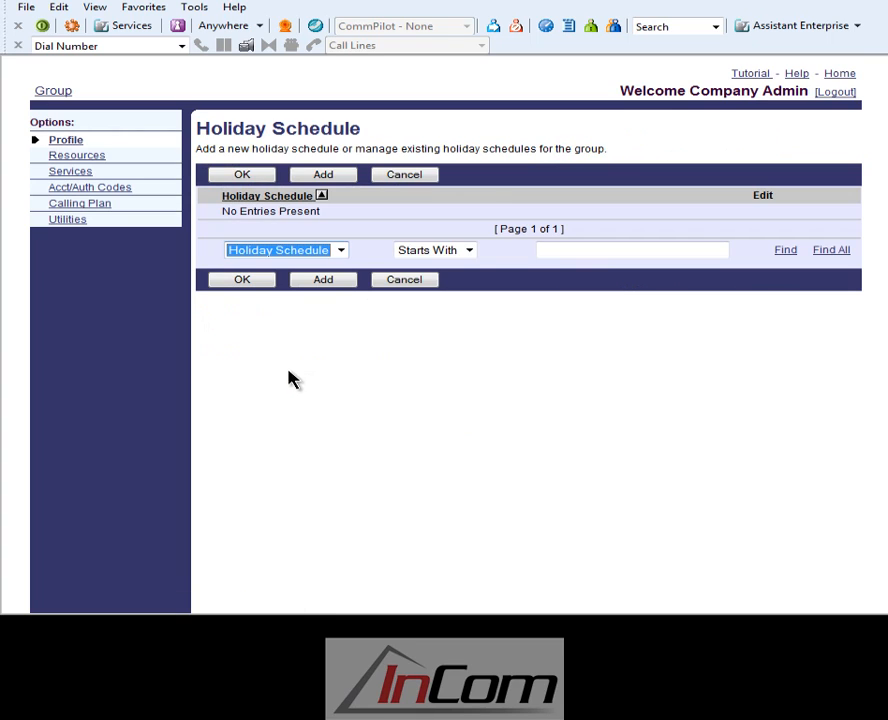
left_click(340, 283)
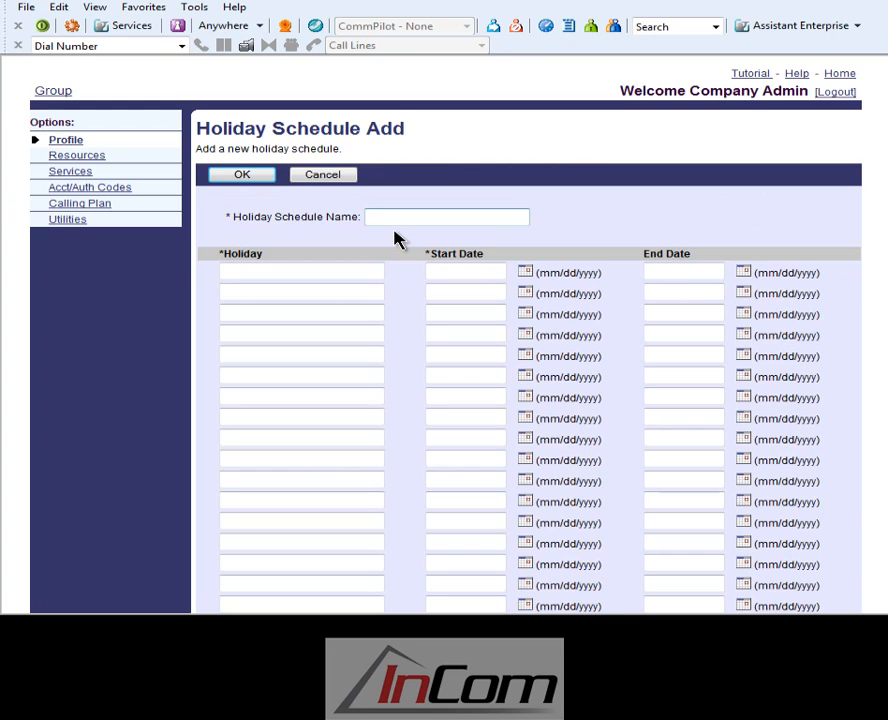
type("2011")
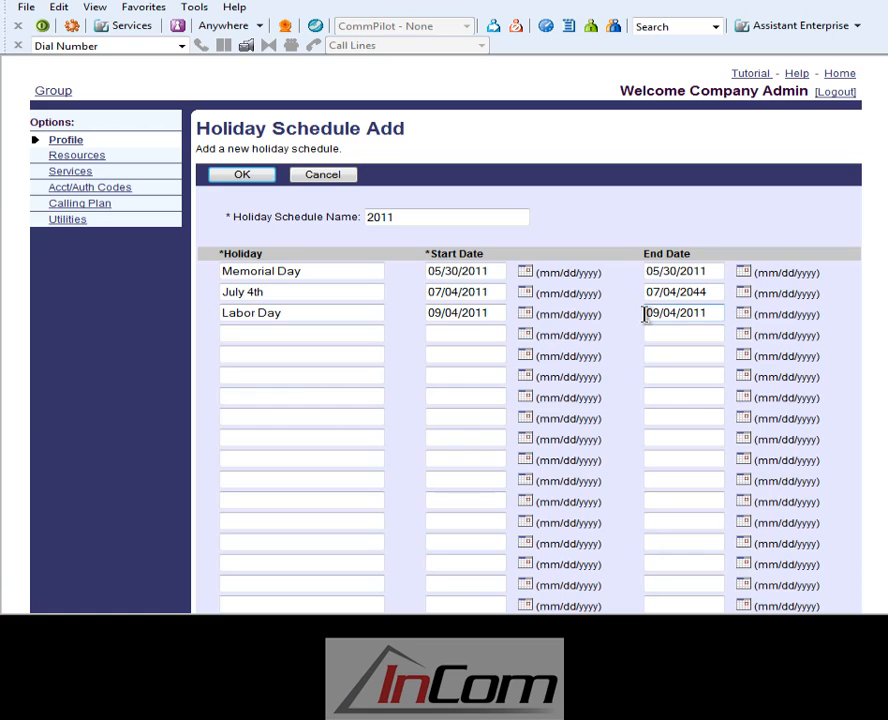
left_click(252, 180)
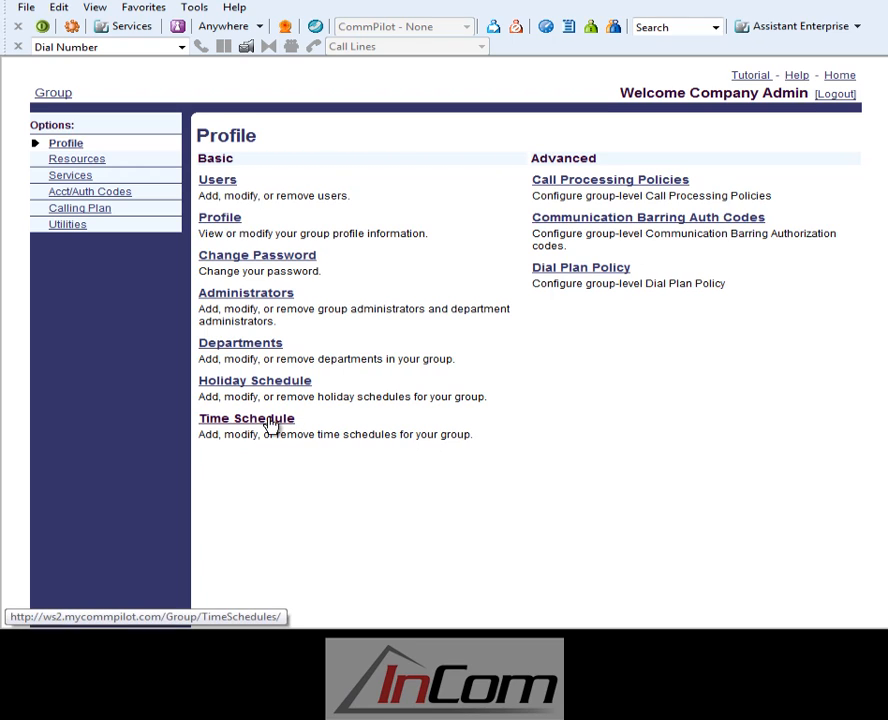
Open the group's Business Hours time schedule, review its name and weekday start times, and close it with OK.
left_click(271, 424)
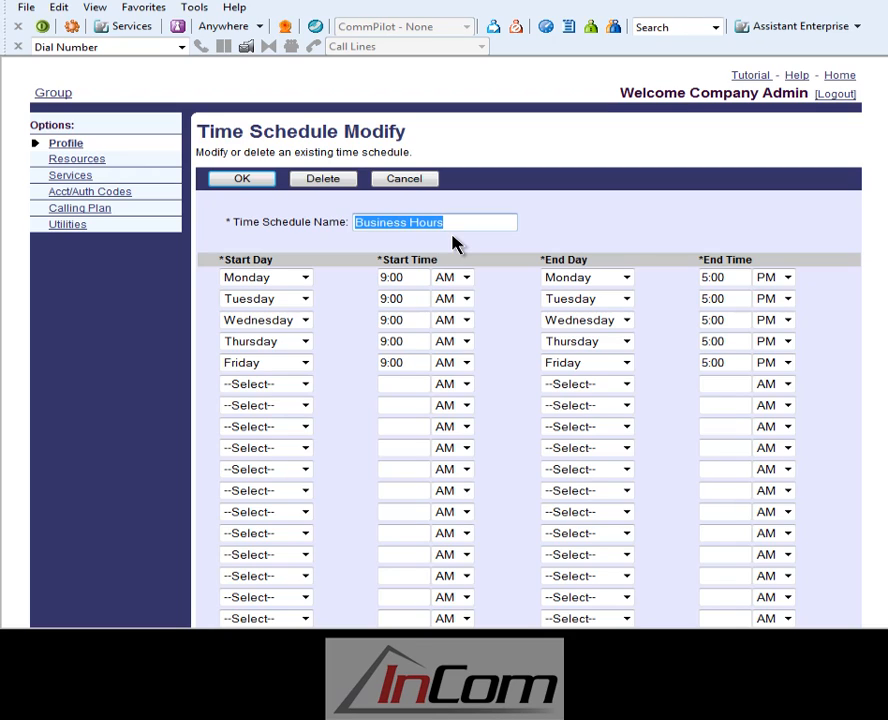
left_click(455, 243)
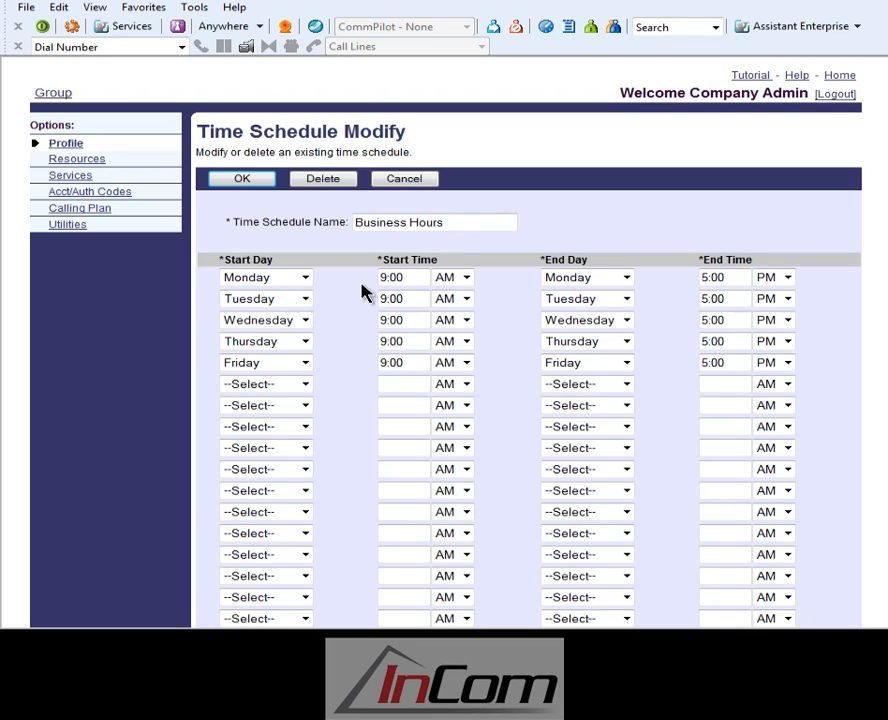
double_click(412, 278)
triple_click(413, 287)
left_click(245, 180)
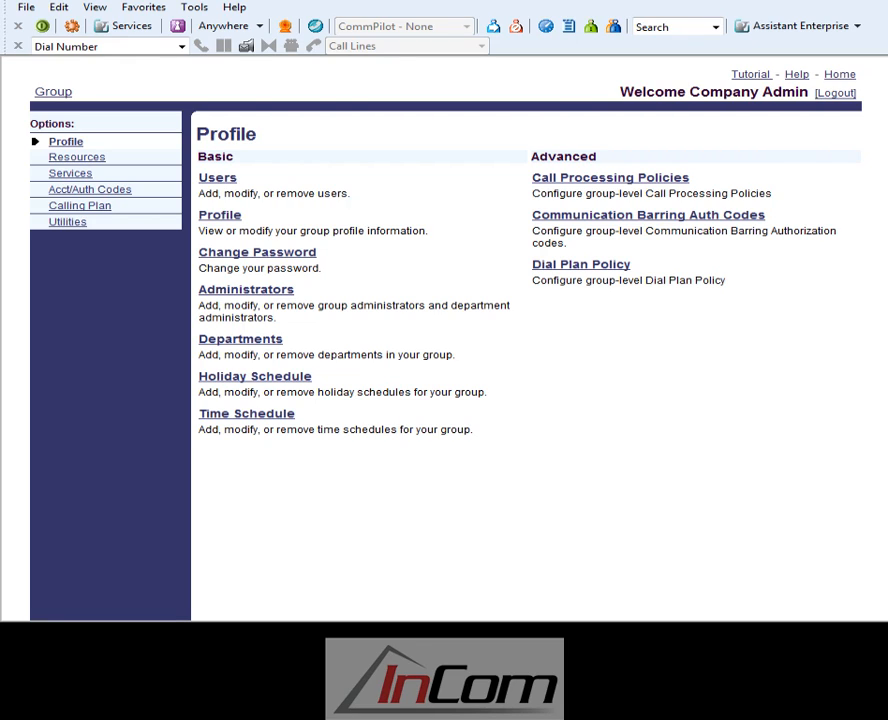
Open the profile settings of the AveriStar_AA auto attendant from the group's services.
left_click(67, 175)
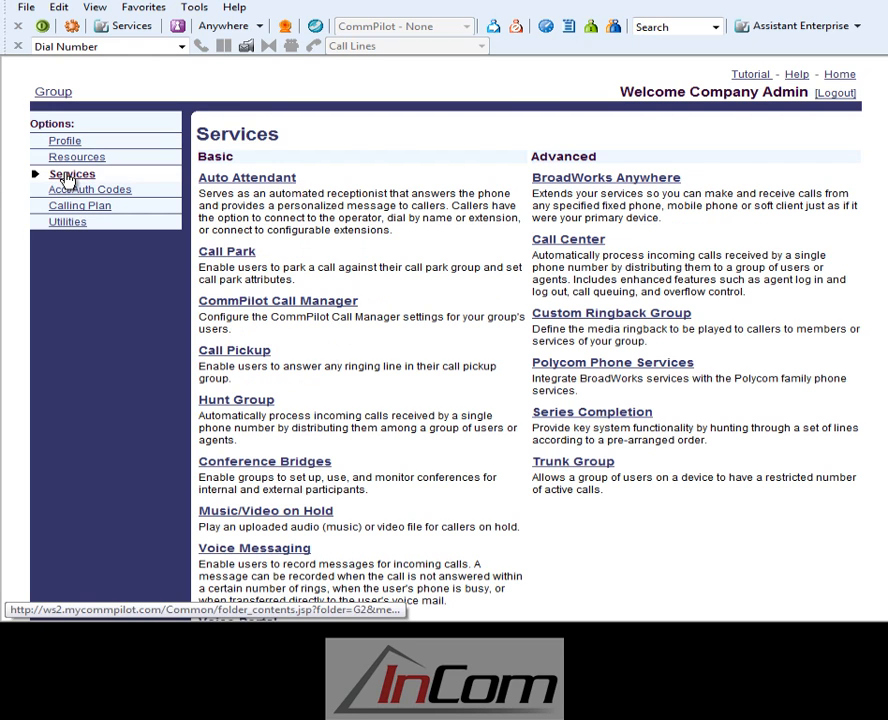
left_click(232, 184)
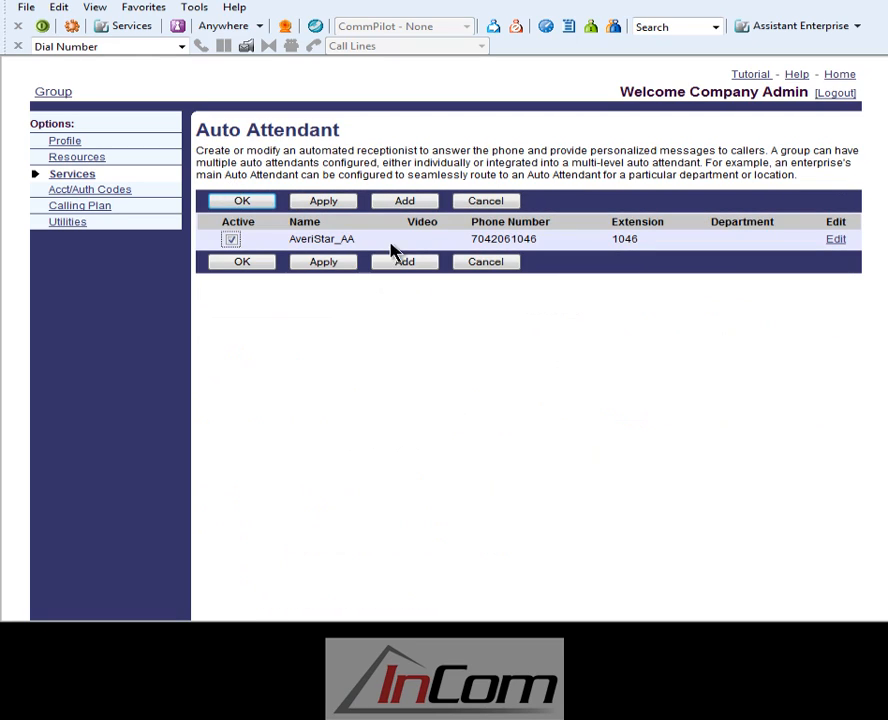
left_click(836, 241)
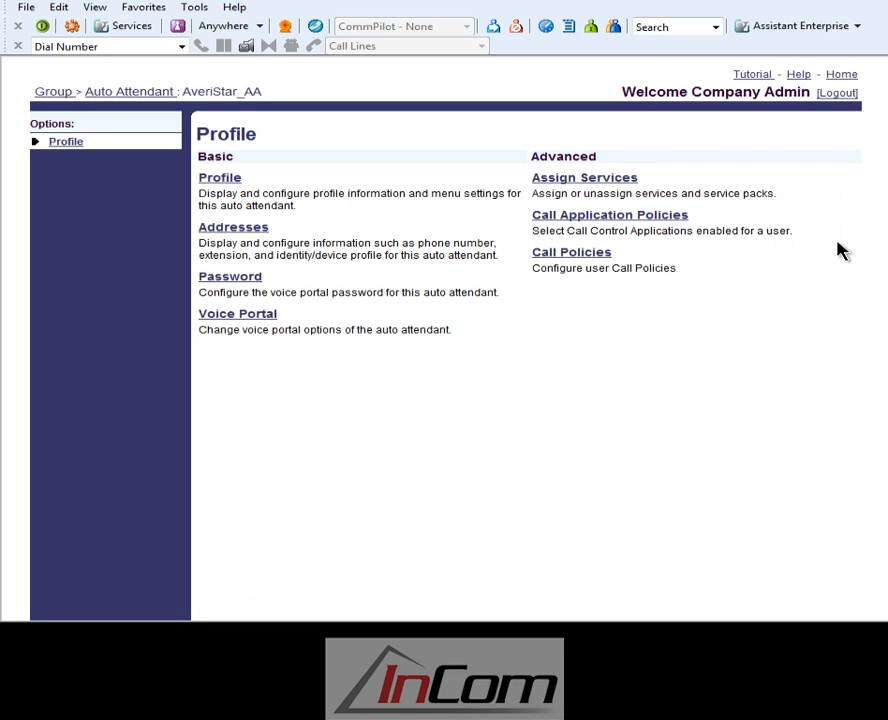
left_click(224, 188)
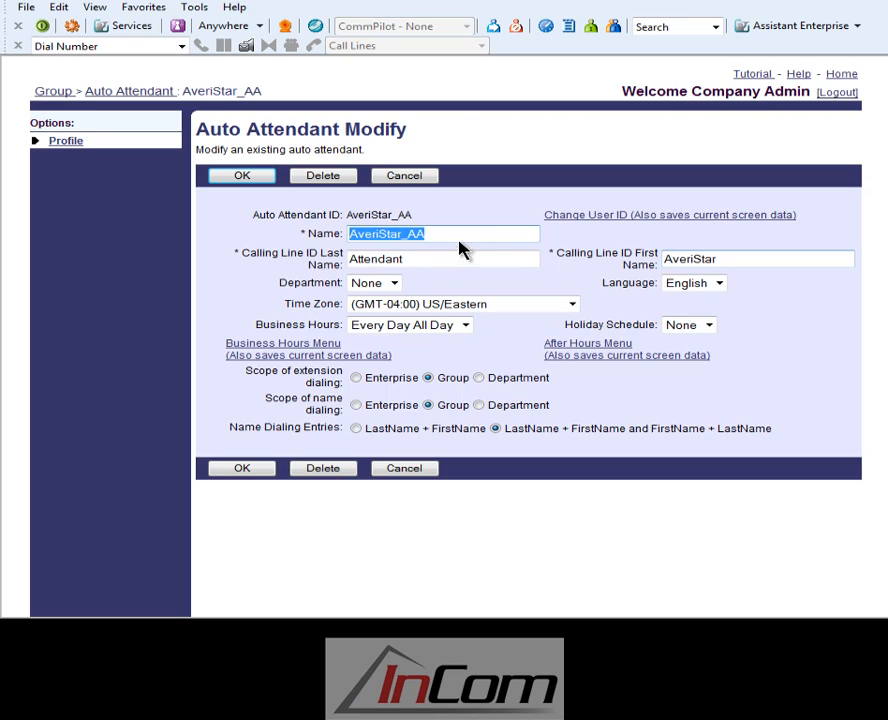
Set the auto attendant's business hours to Business Hours, its holiday schedule to 2011, and its extension and name dialing scopes to Enterprise.
left_click(578, 262)
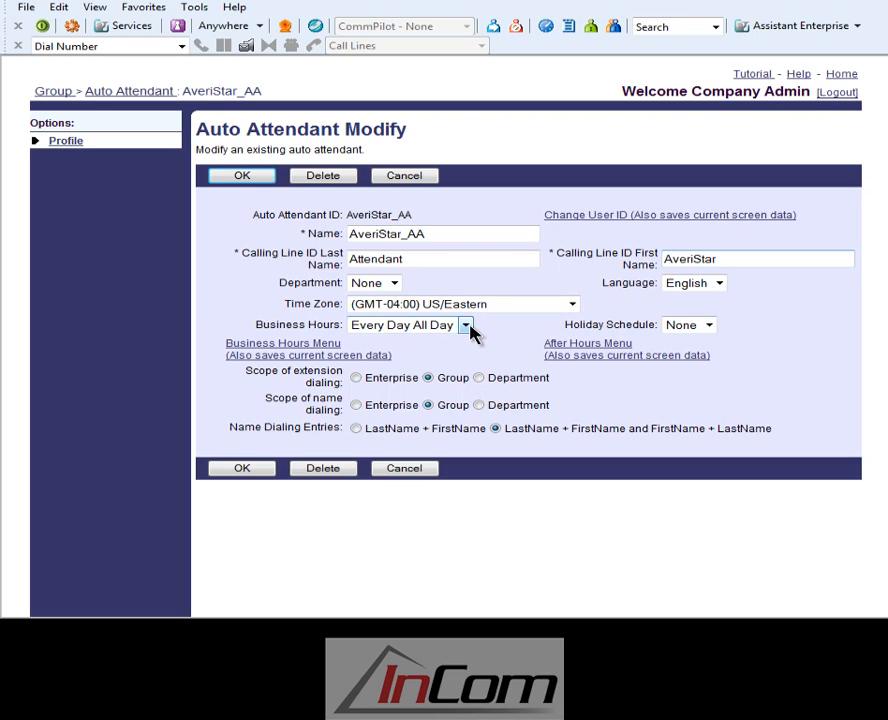
left_click(470, 325)
left_click(470, 355)
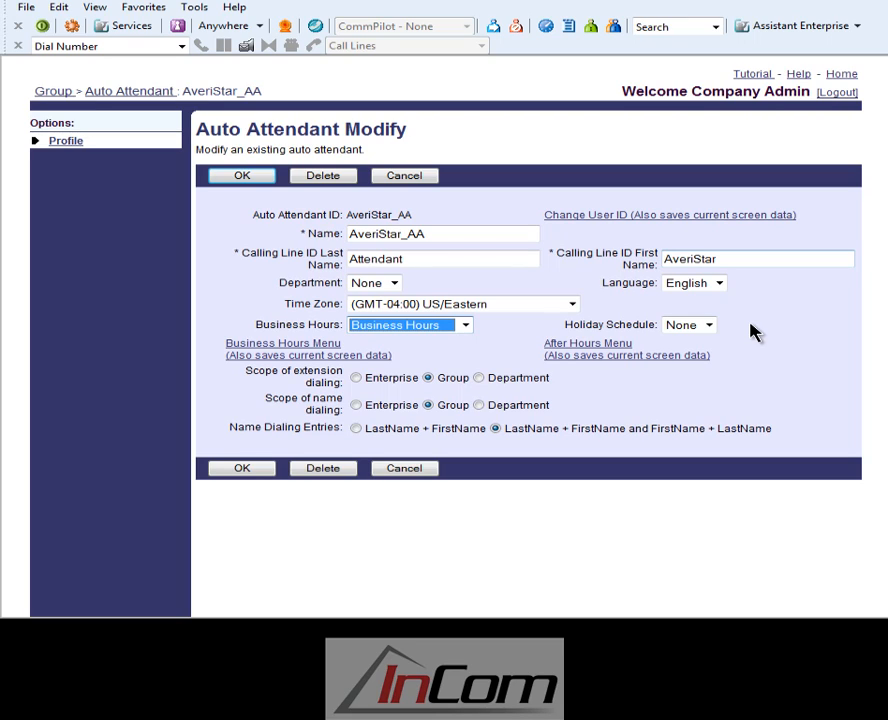
left_click(672, 325)
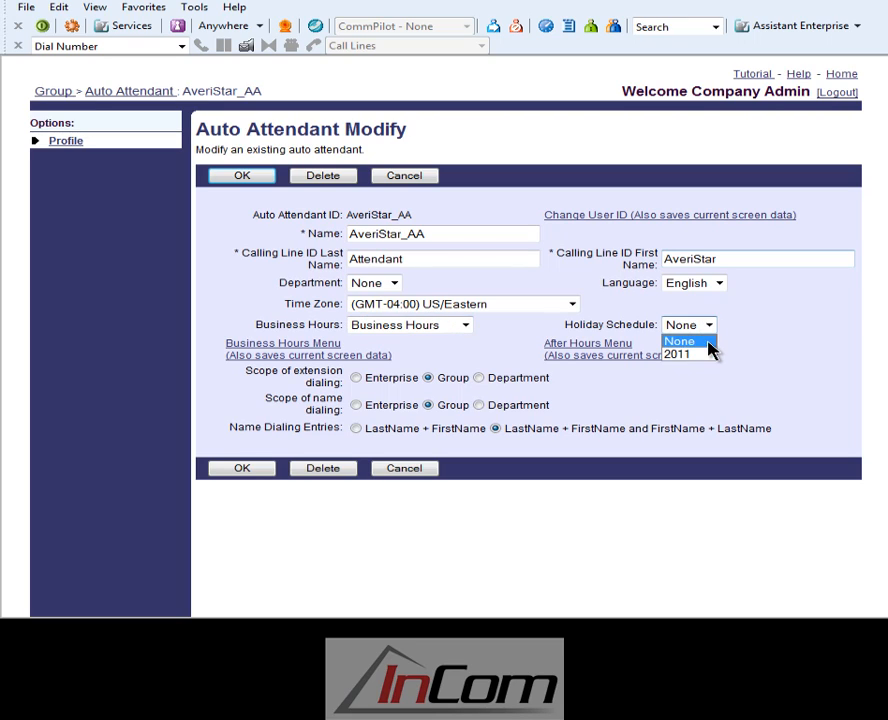
left_click(708, 355)
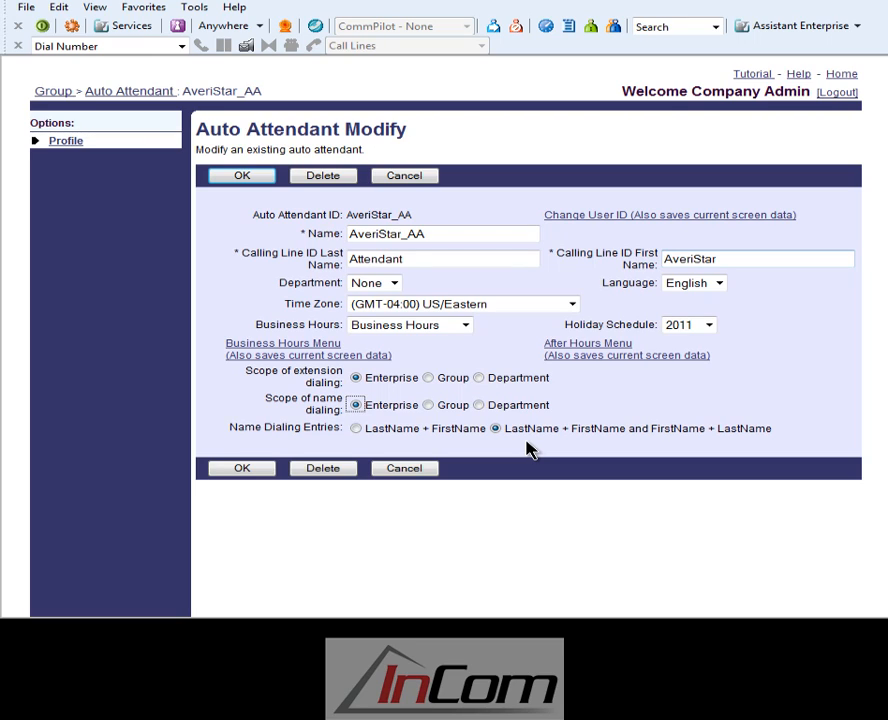
In the auto attendant's business hours menu, set the Training Inquiry key's action to Transfer with prompt and save the menu.
left_click(310, 352)
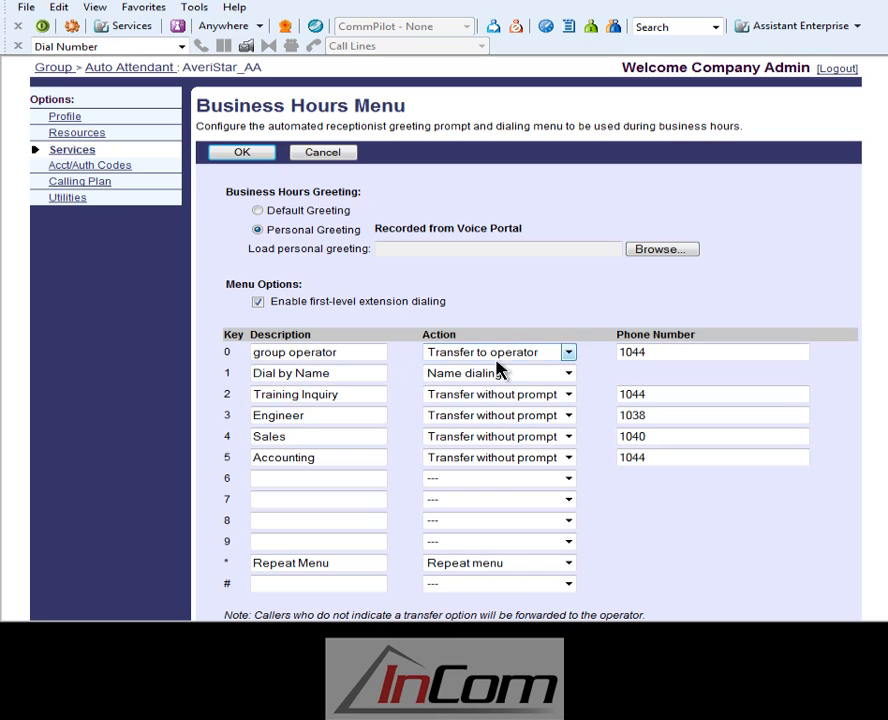
left_click(574, 356)
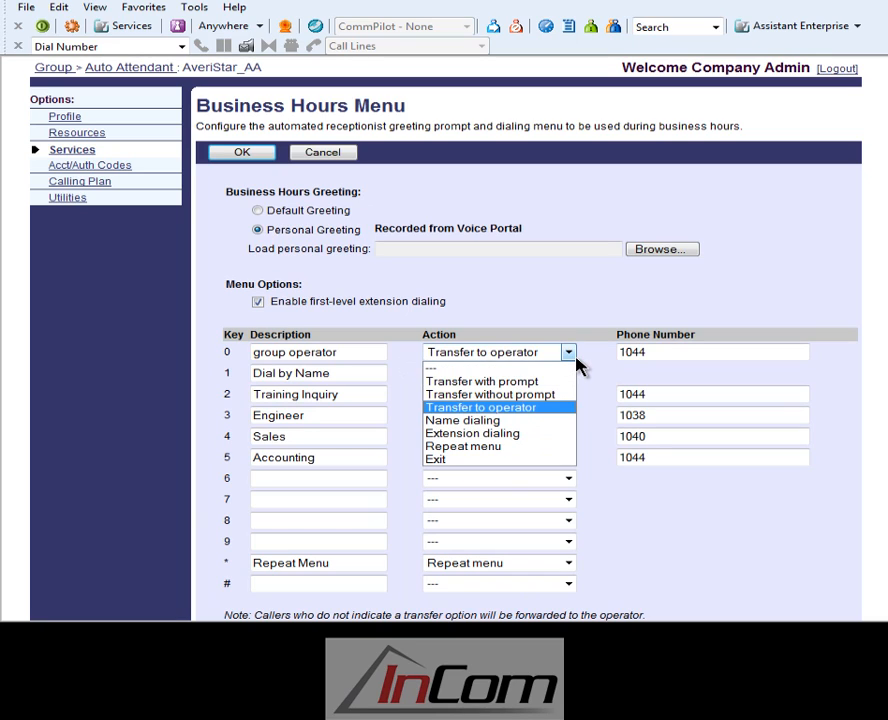
left_click(575, 356)
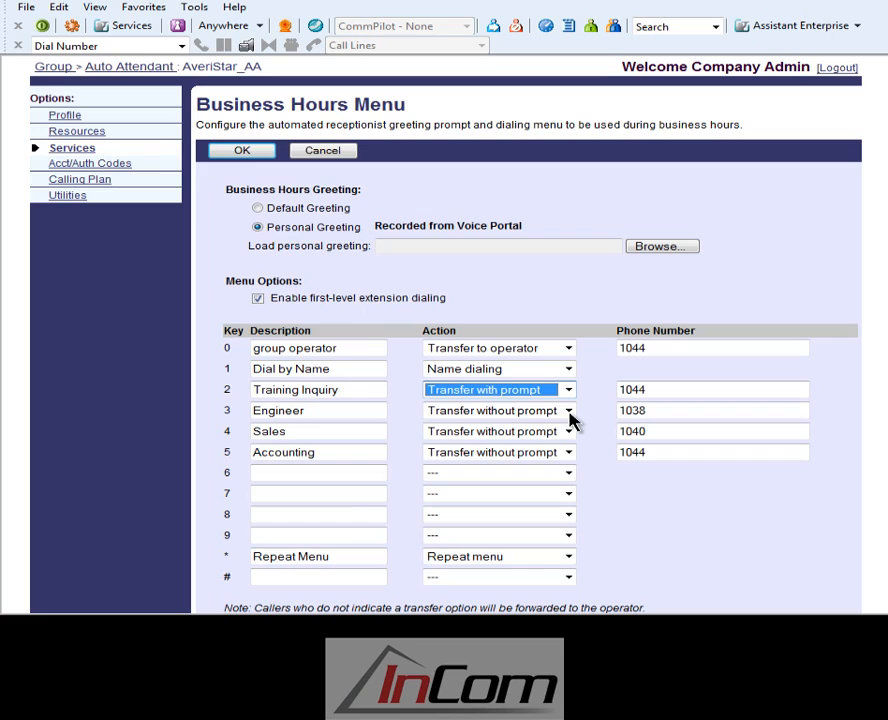
left_click(571, 411)
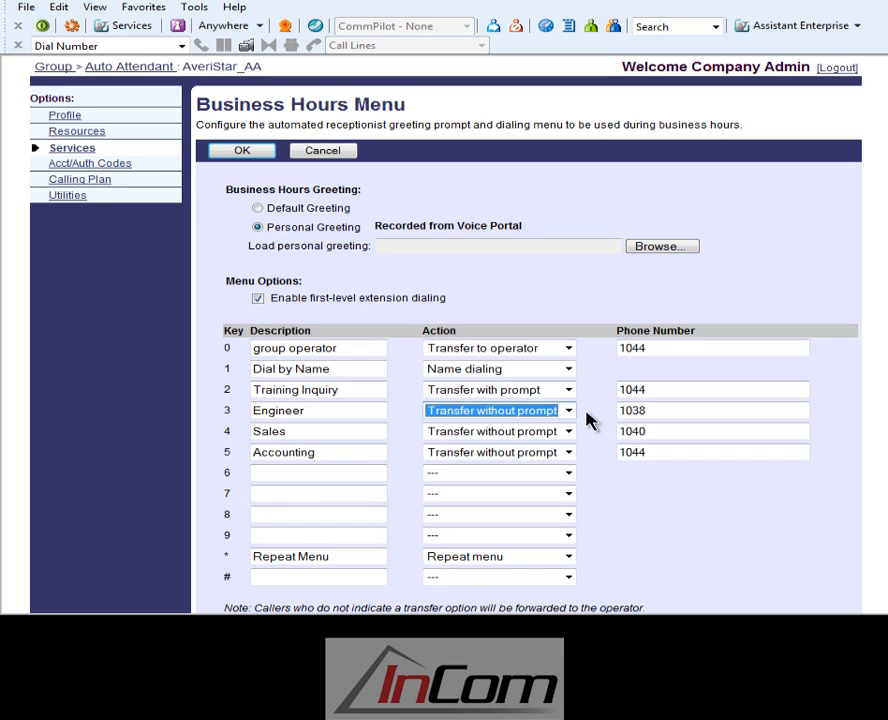
left_click(586, 349)
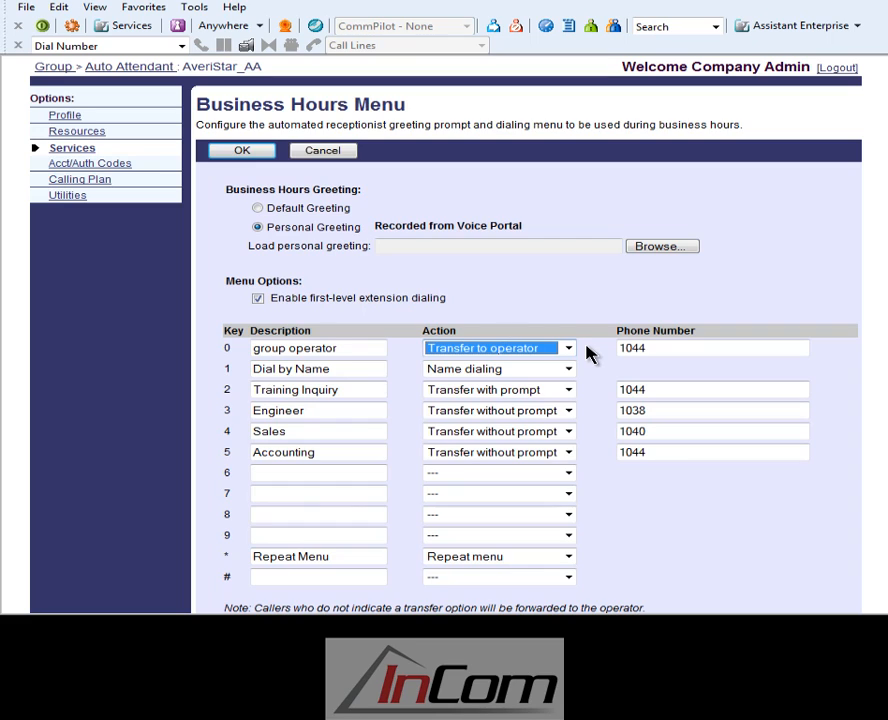
left_click(250, 156)
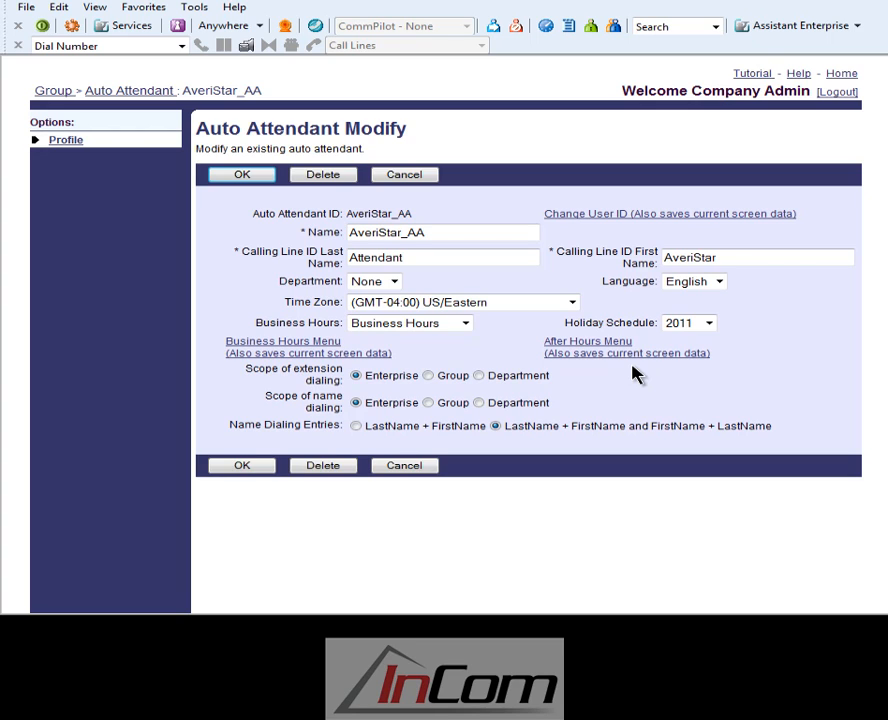
Save the auto attendant's after hours menu with the Default Greeting, and save the auto attendant's profile.
left_click(628, 352)
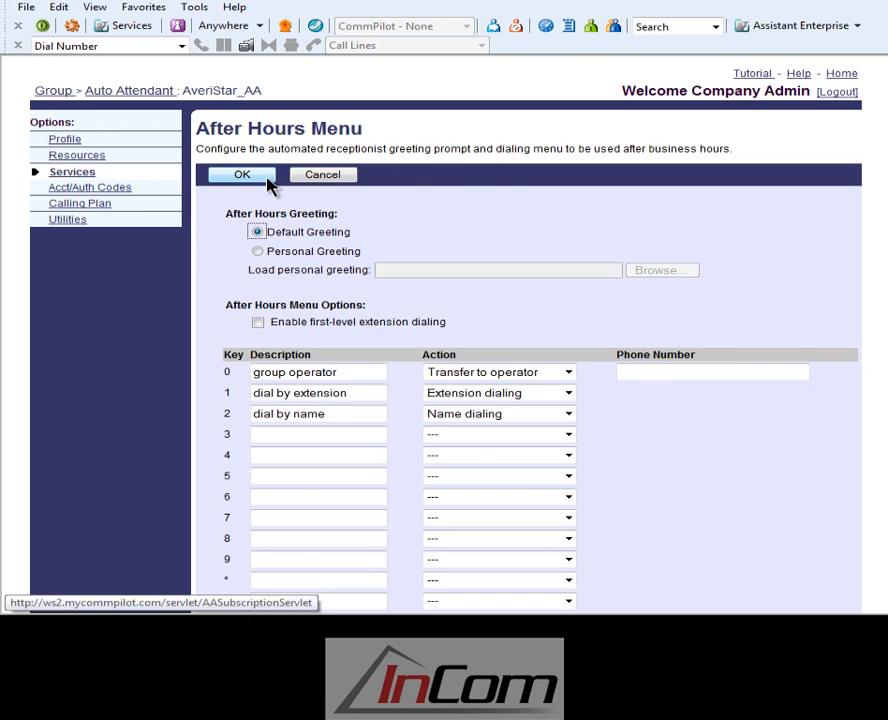
left_click(242, 175)
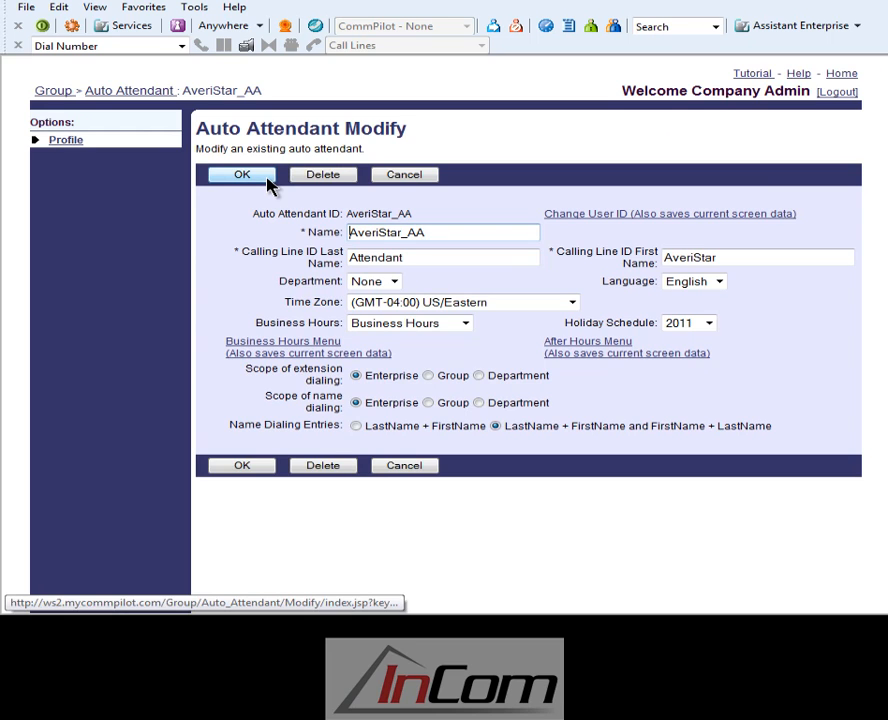
left_click(236, 176)
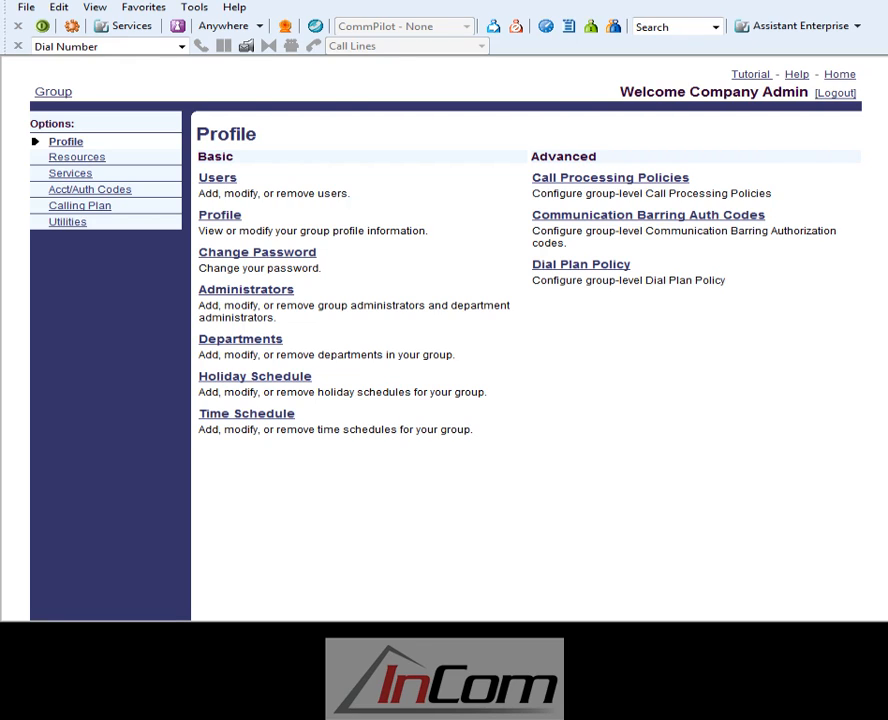
Open the group's Voice Portal settings and go to the administrator password reset field.
left_click(70, 174)
scroll(263, 580, "down", 1)
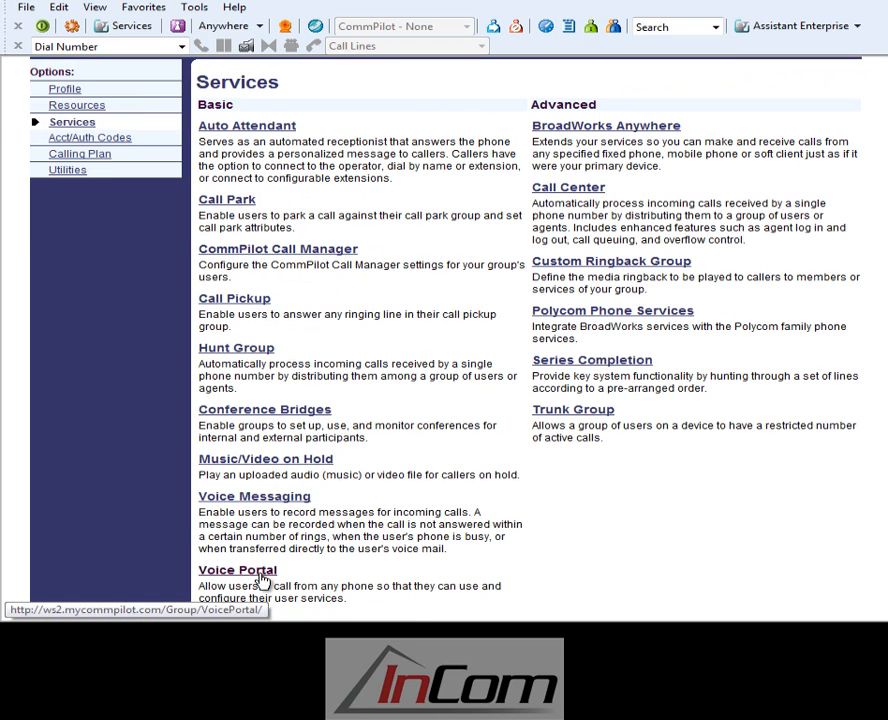
left_click(262, 580)
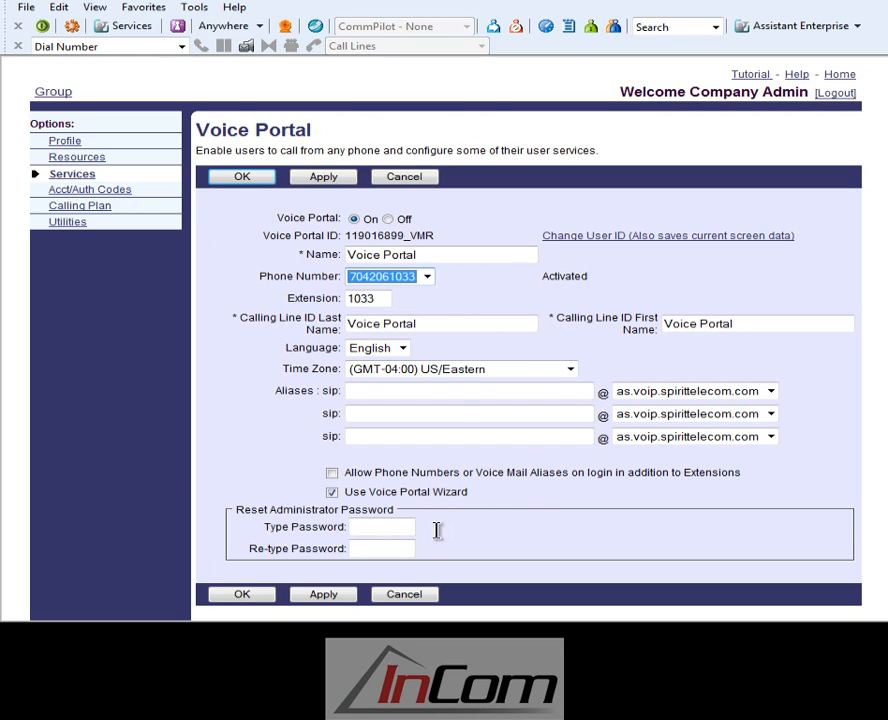
left_click(386, 531)
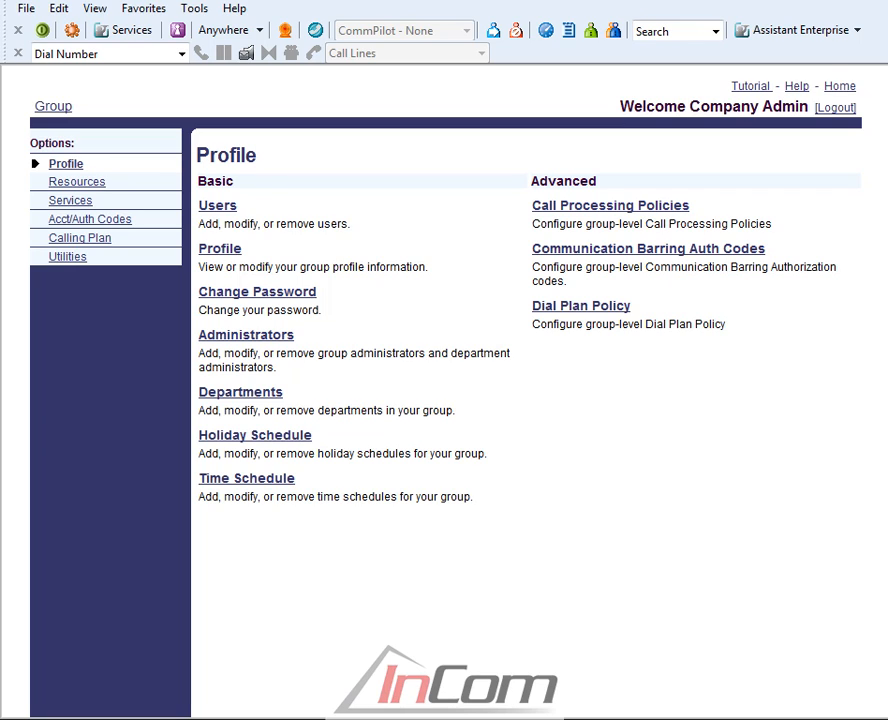
Open the profile settings of the SalesHunt hunt group from the group's services.
left_click(81, 204)
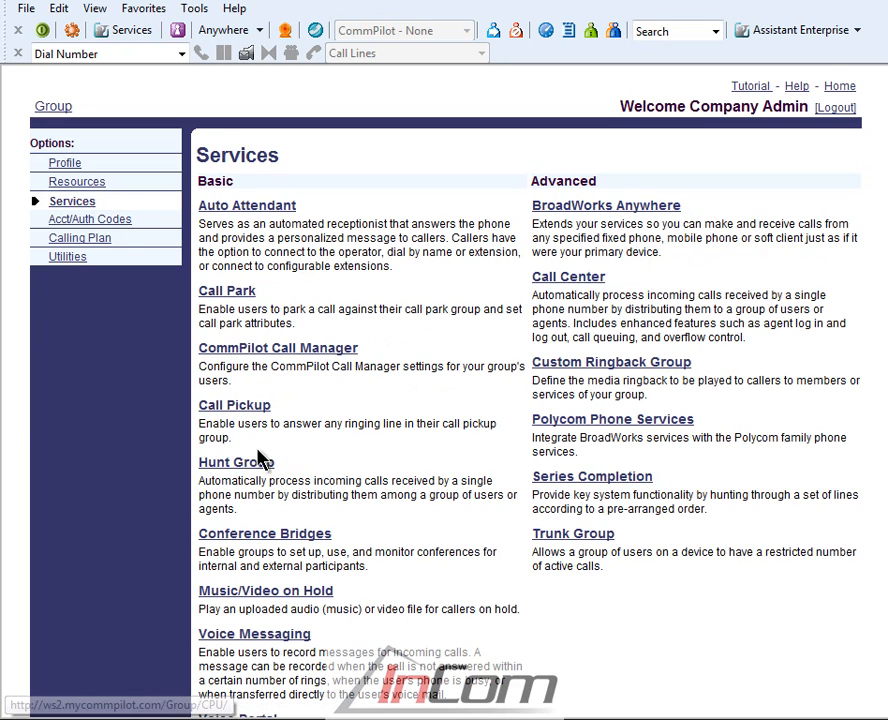
left_click(256, 468)
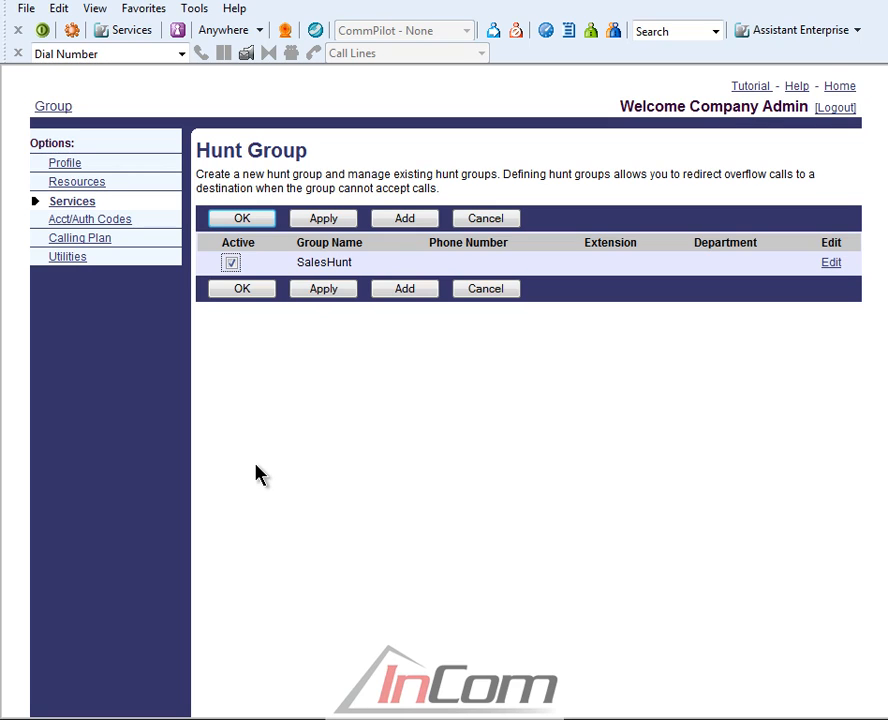
left_click(836, 268)
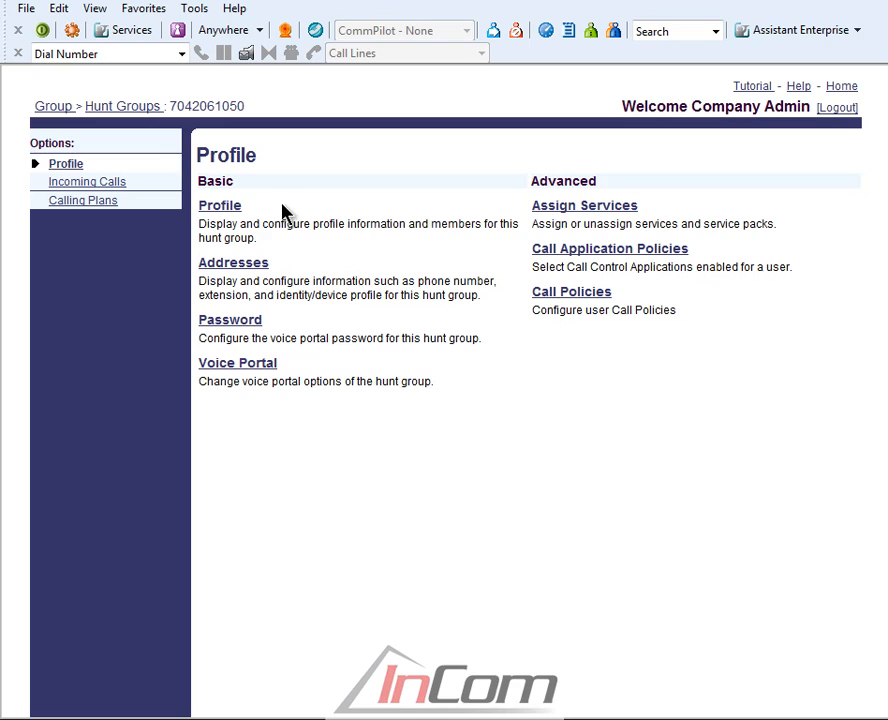
left_click(241, 211)
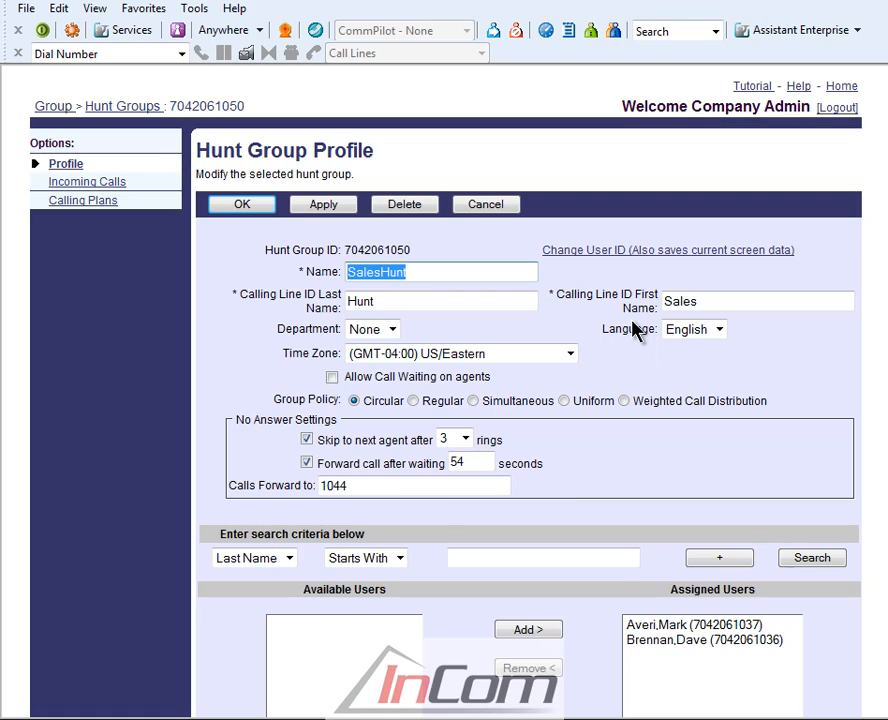
Try the Regular group policy for SalesHunt, moving the second assigned user up one place and restoring the original order.
left_click(332, 379)
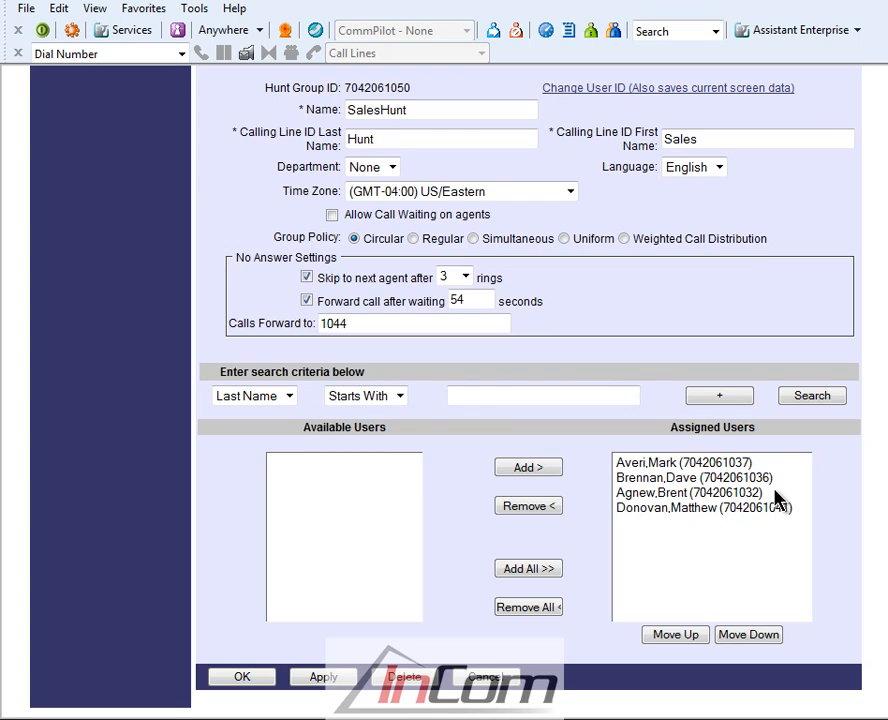
left_click(413, 239)
left_click(692, 478)
left_click(698, 630)
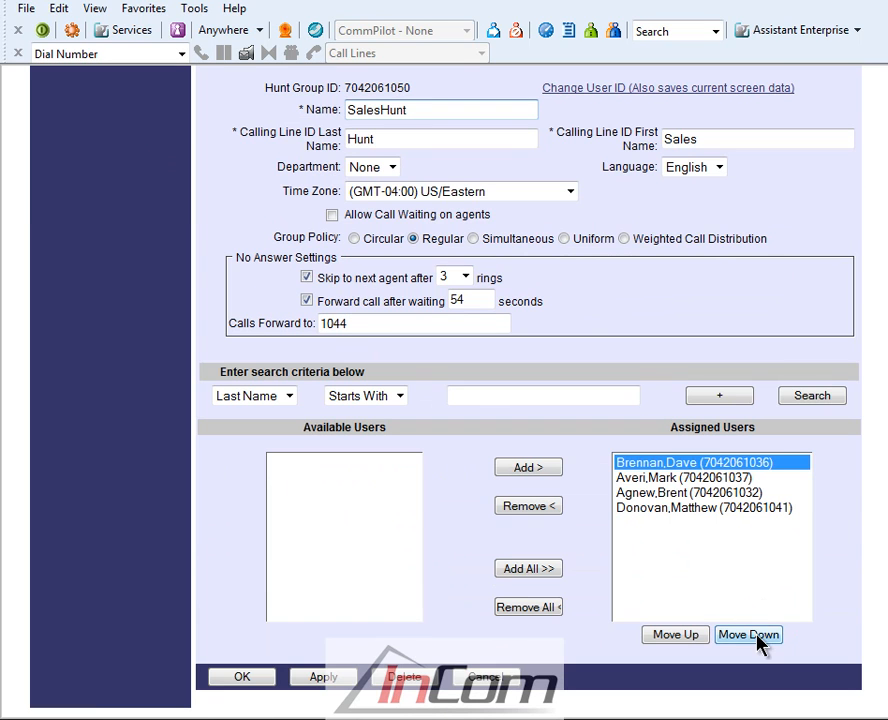
left_click(752, 635)
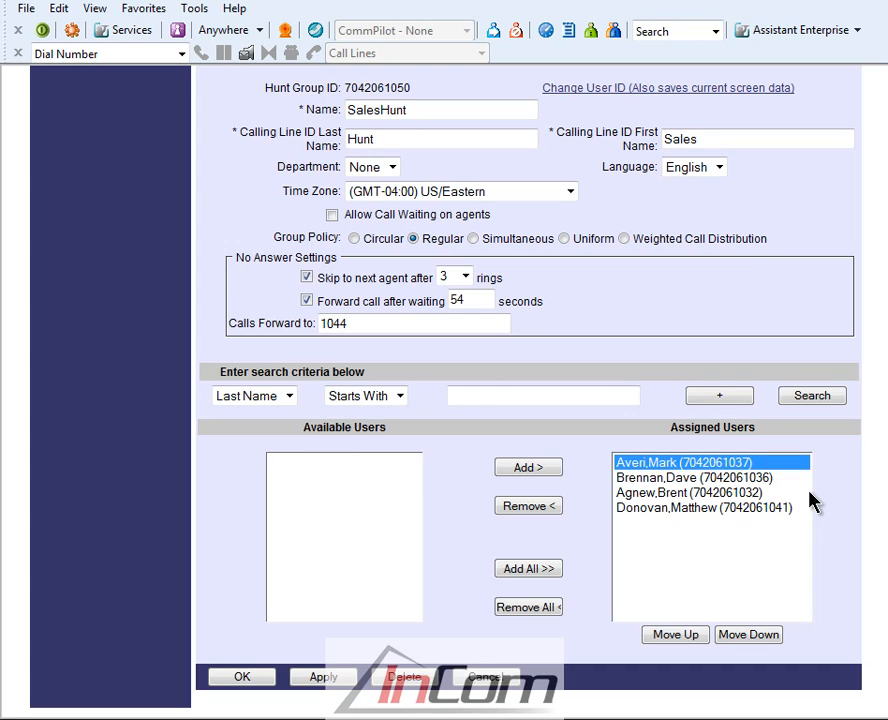
Try the Simultaneous and Uniform group policies for the SalesHunt hunt group.
key("ctrl+f")
left_click(474, 238)
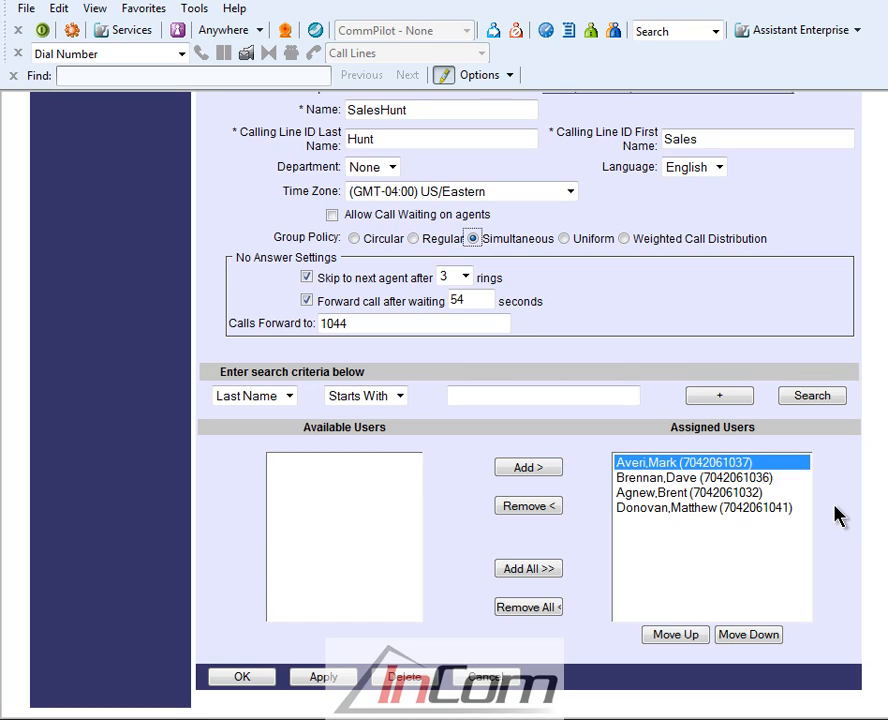
left_click(566, 240)
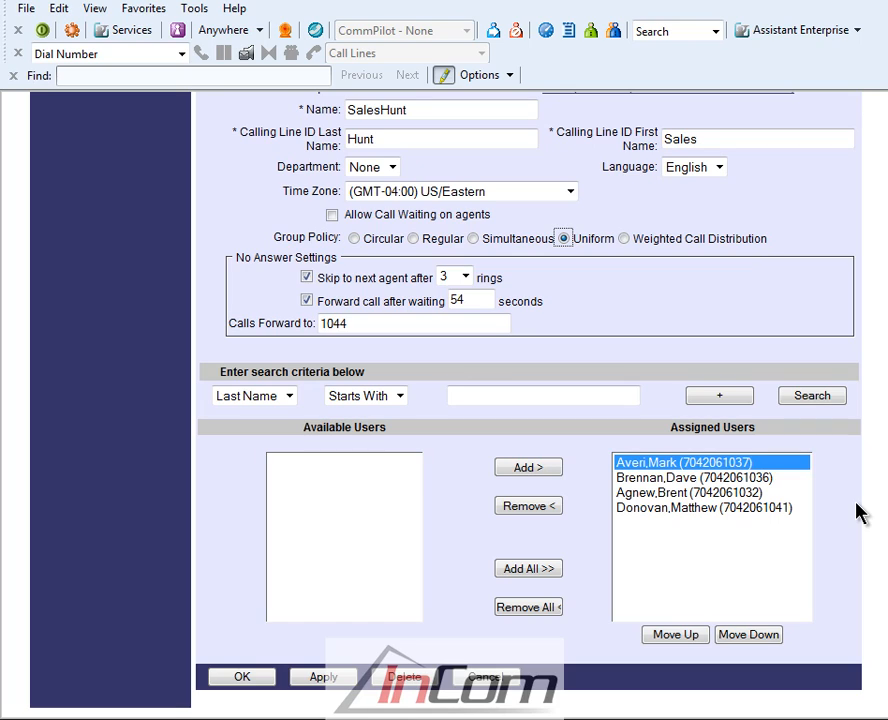
Try the Weighted Call Distribution policy for SalesHunt, saving agent weights of 60, 20, 10 and 10 percent.
left_click(625, 240)
left_click(237, 680)
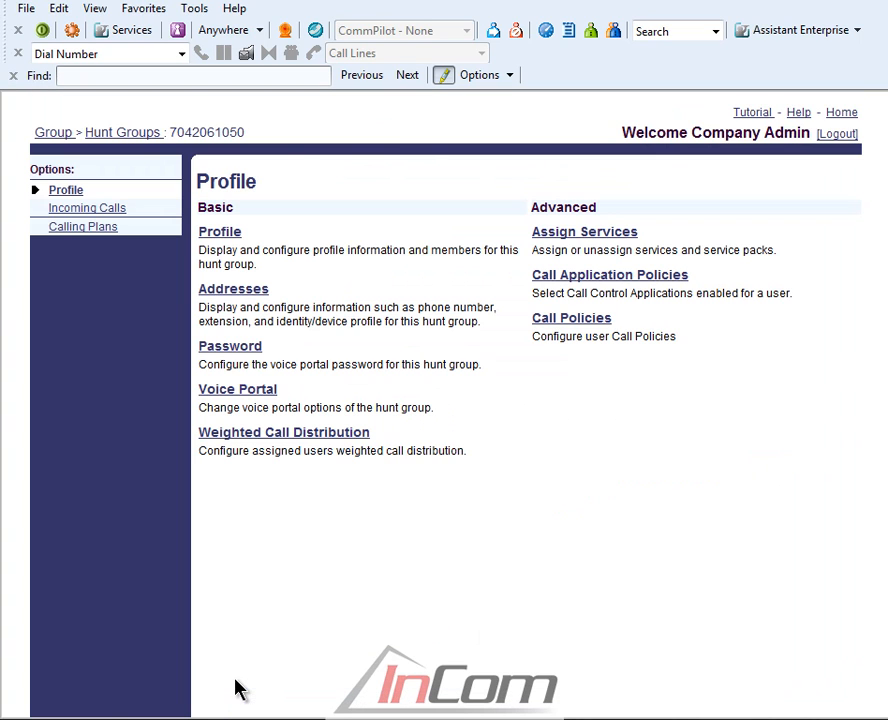
left_click(283, 434)
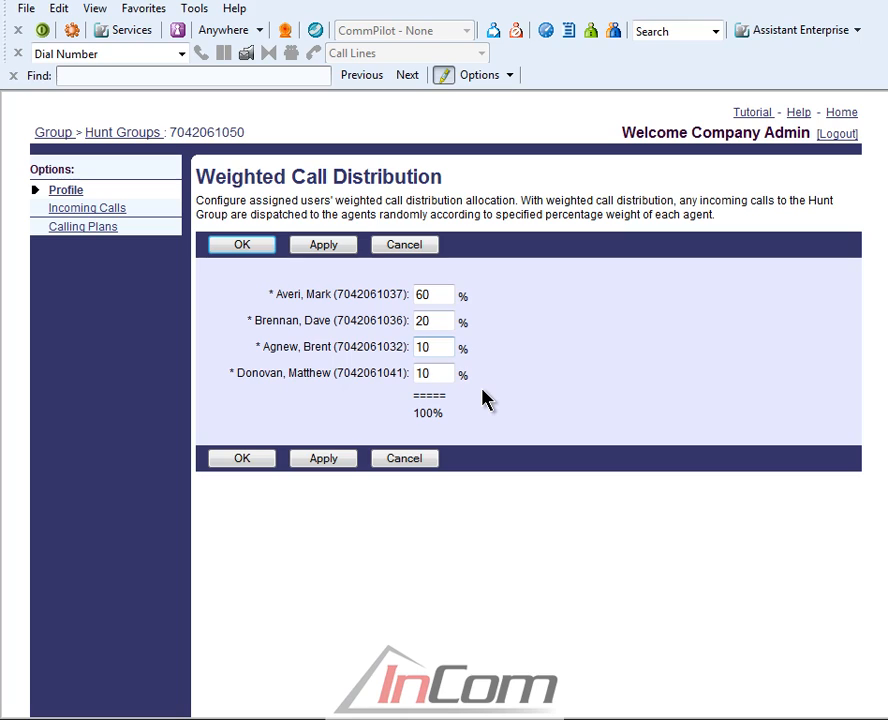
left_click(240, 460)
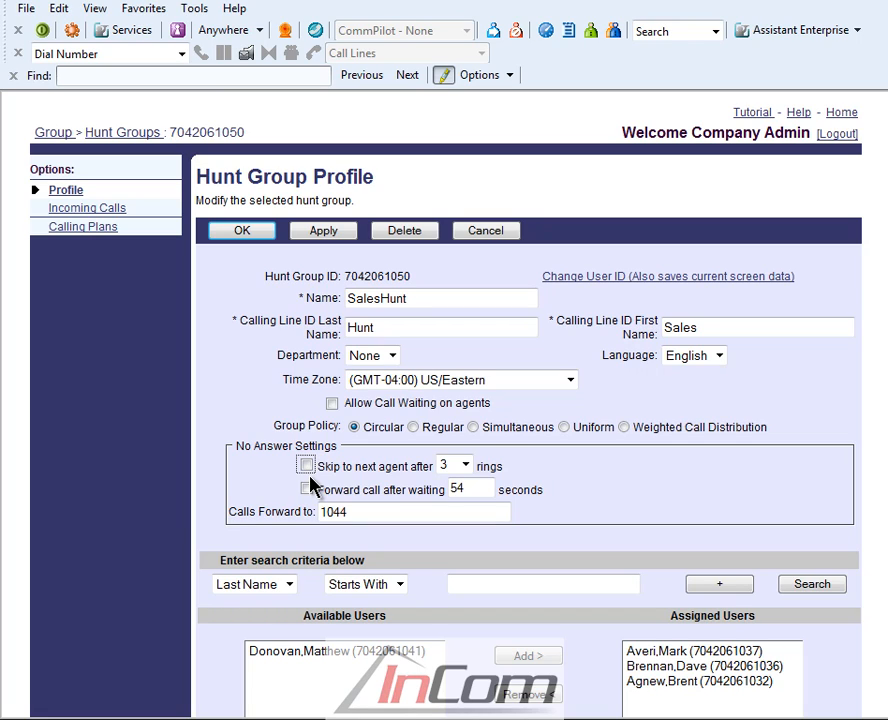
Set SalesHunt to Uniform, skipping agents after 3 rings and forwarding calls after 54 seconds, with *55 prefixed to the forwarding extension.
left_click(308, 469)
left_click(466, 468)
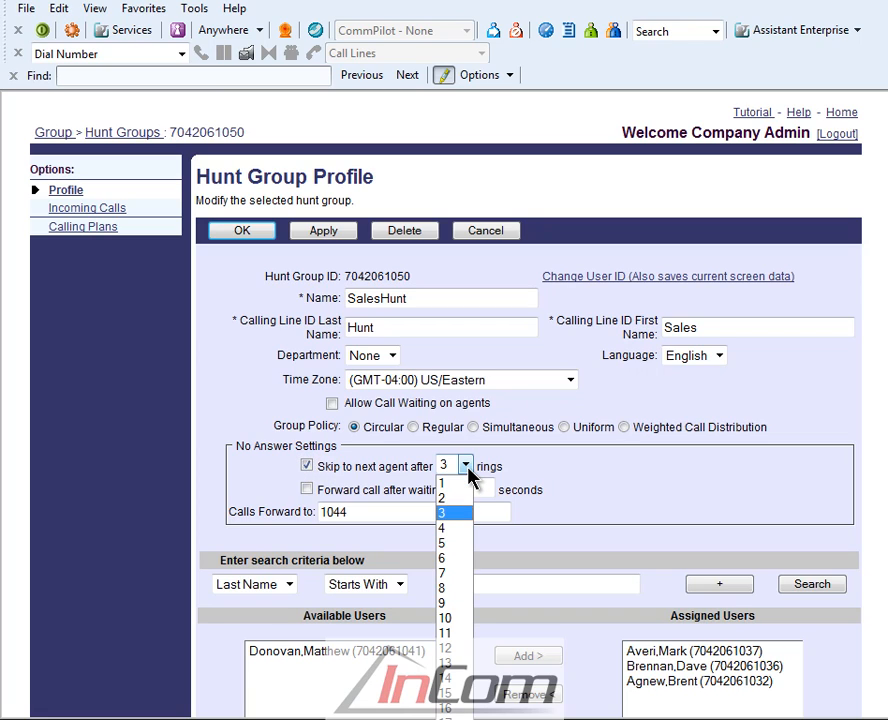
left_click(468, 470)
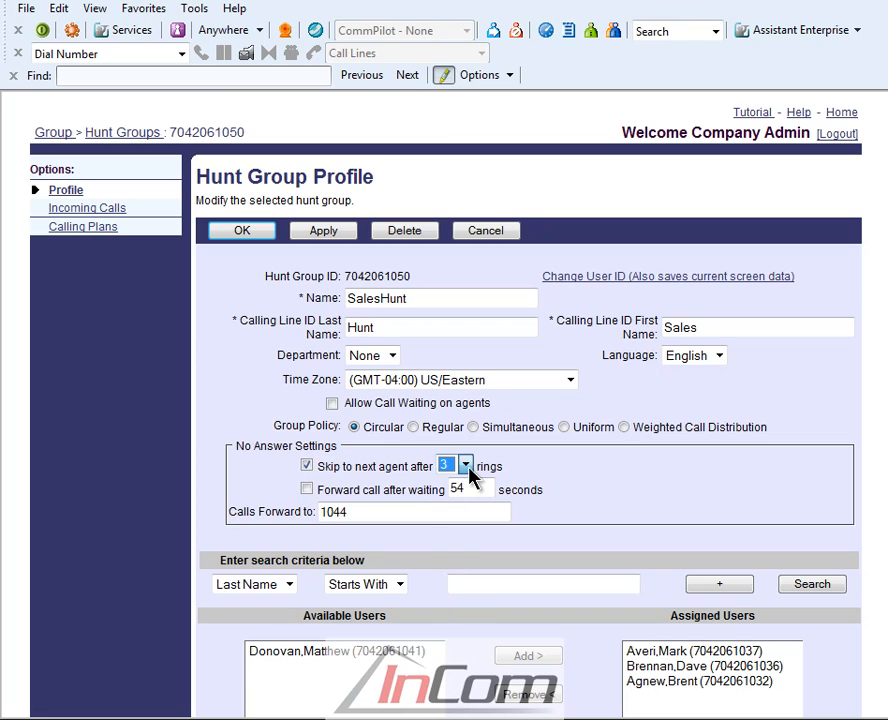
left_click(308, 490)
key("Tab")
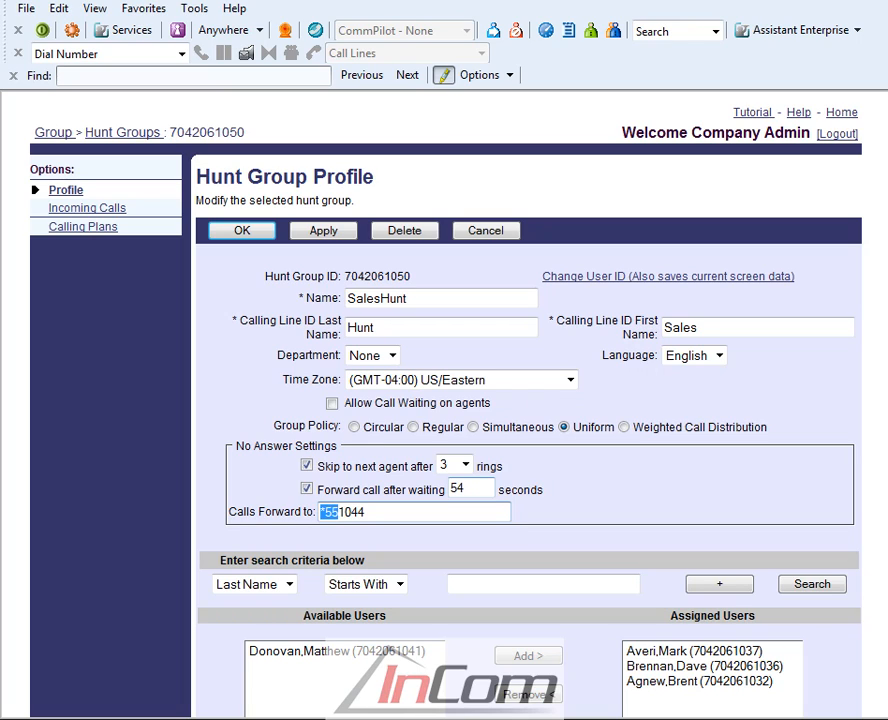
Search for all available users and assign the second, fourth and sixth listed users to SalesHunt.
scroll(528, 450, "down", 3)
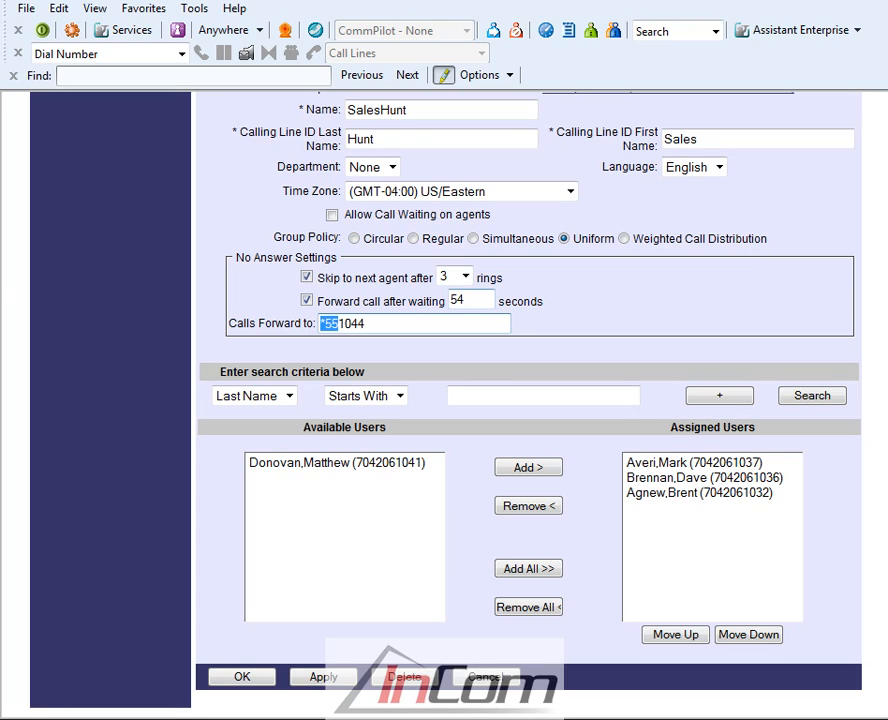
left_click(810, 396)
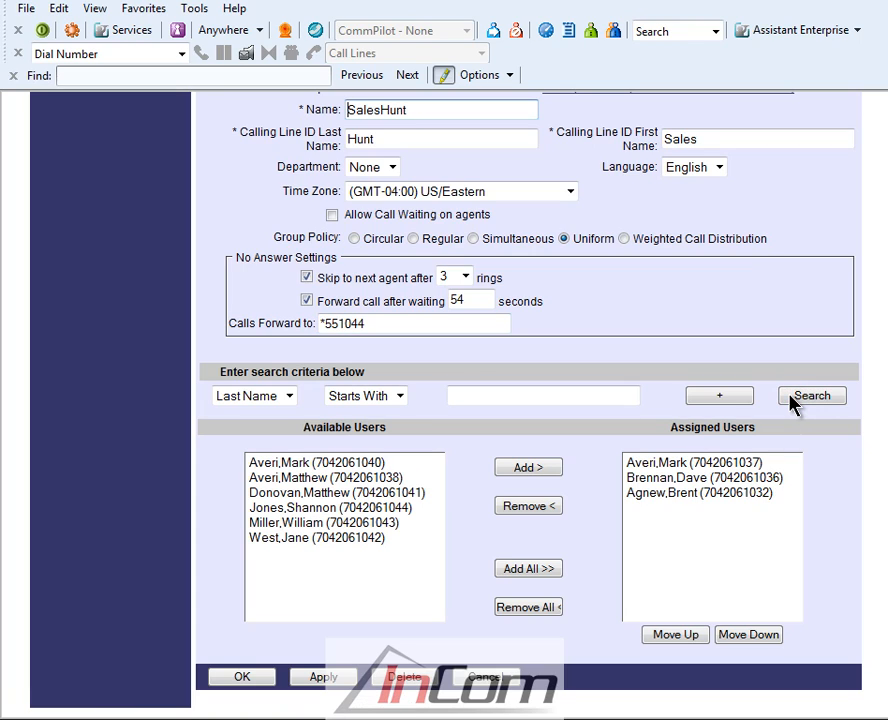
left_click(400, 508)
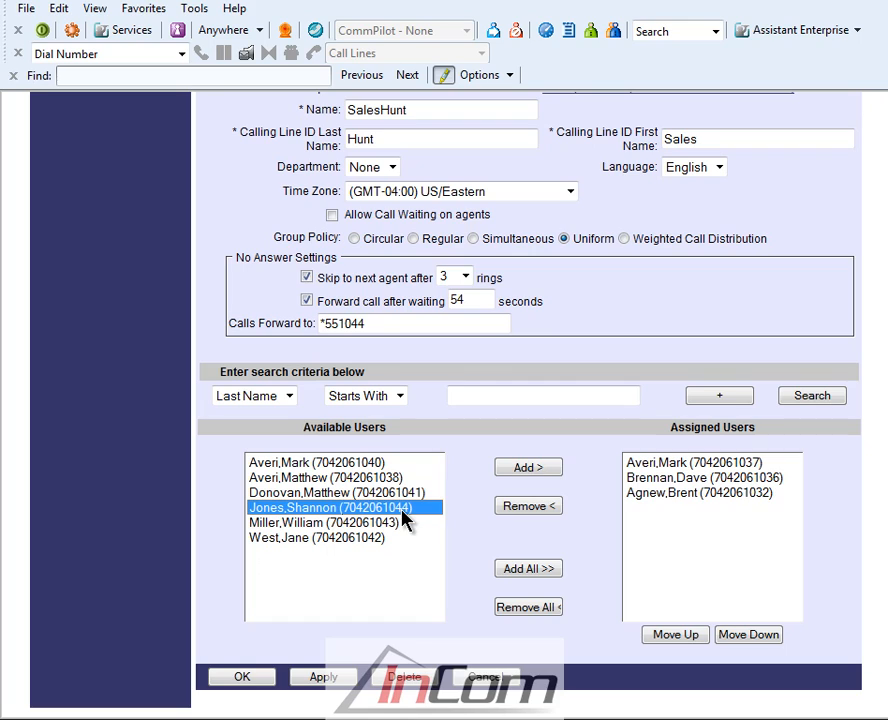
left_click(347, 479, "ctrl")
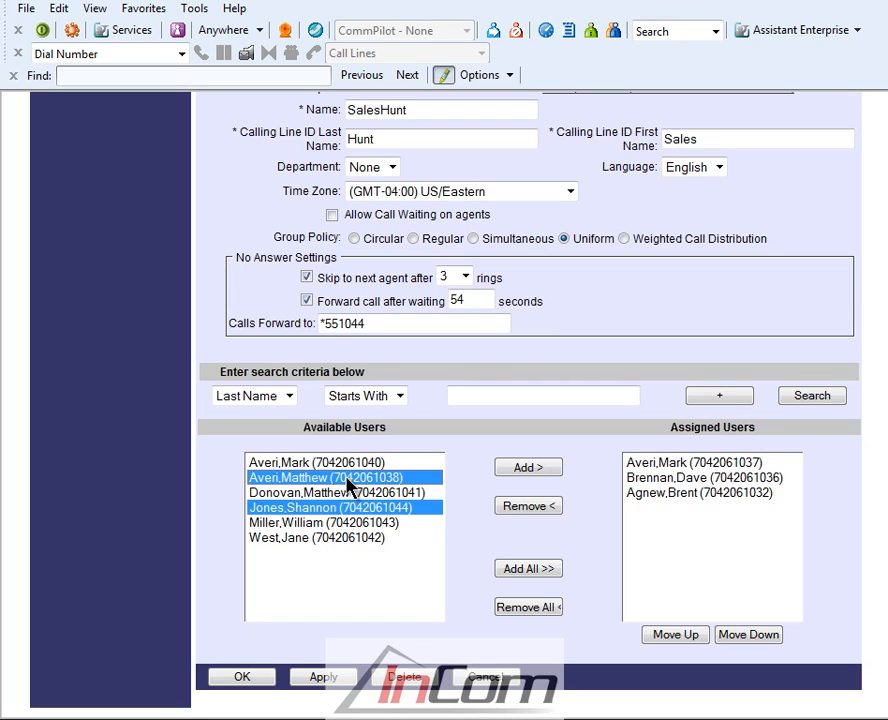
left_click(339, 541, "ctrl")
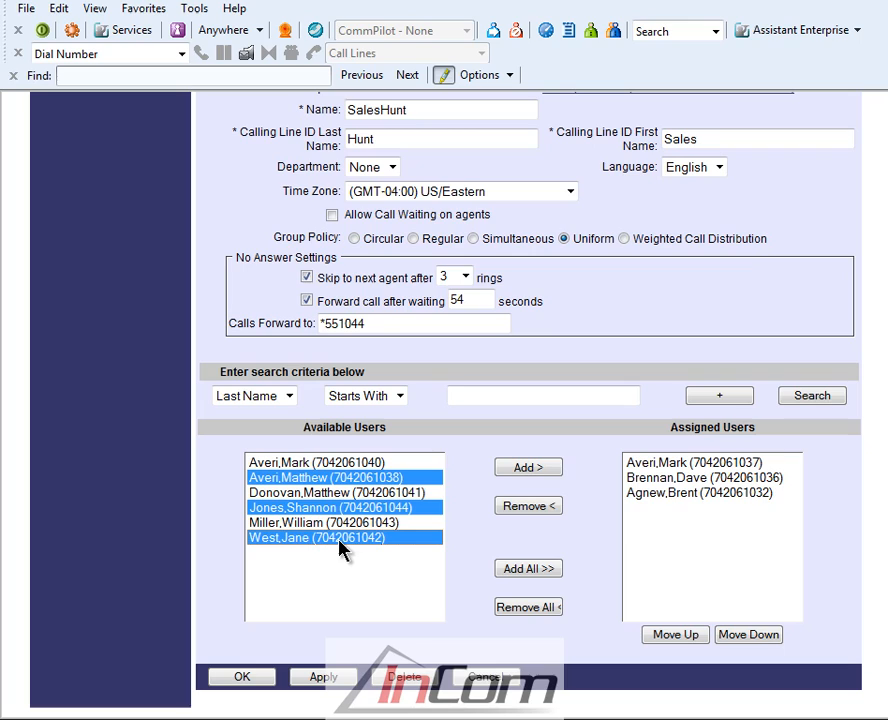
left_click(541, 470)
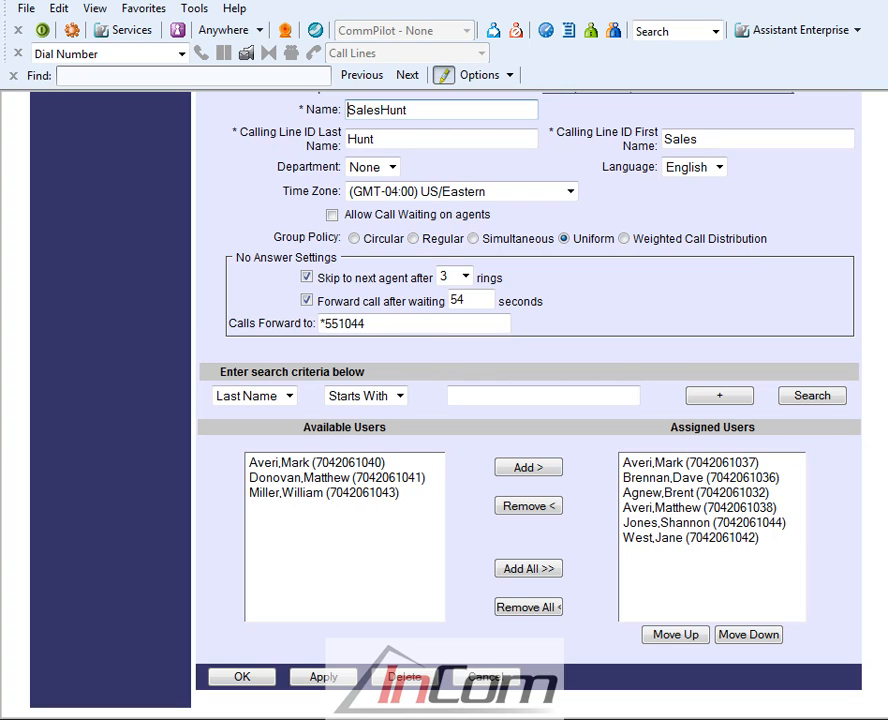
Remove the last four assigned users from the SalesHunt hunt group.
left_click_drag(690, 492, 688, 539)
left_click(528, 506)
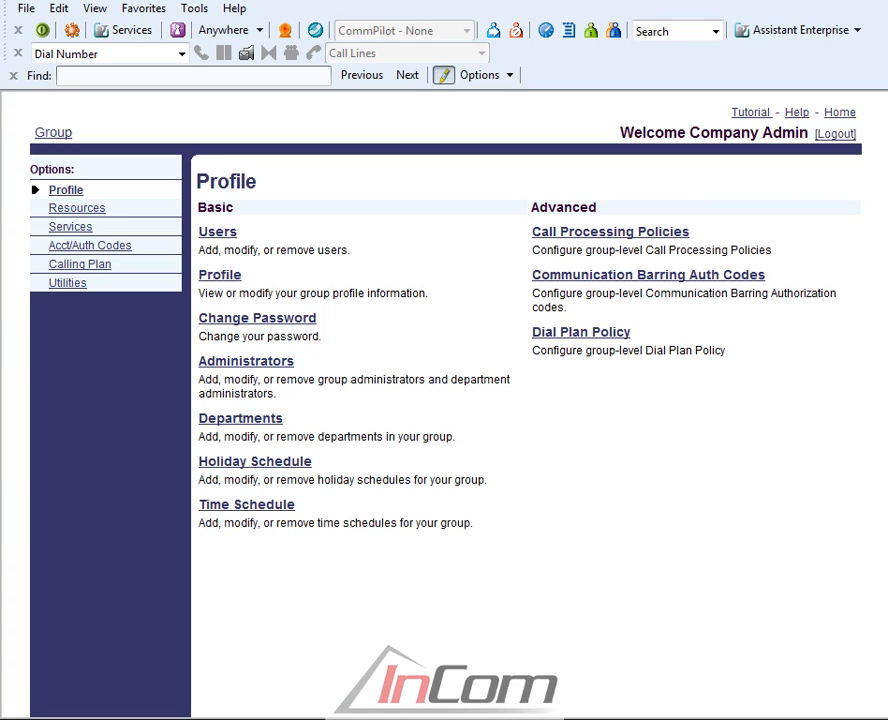
Set the group's Music/Video On Hold to a custom music file, load musiconhold.wav and apply it.
left_click(68, 228)
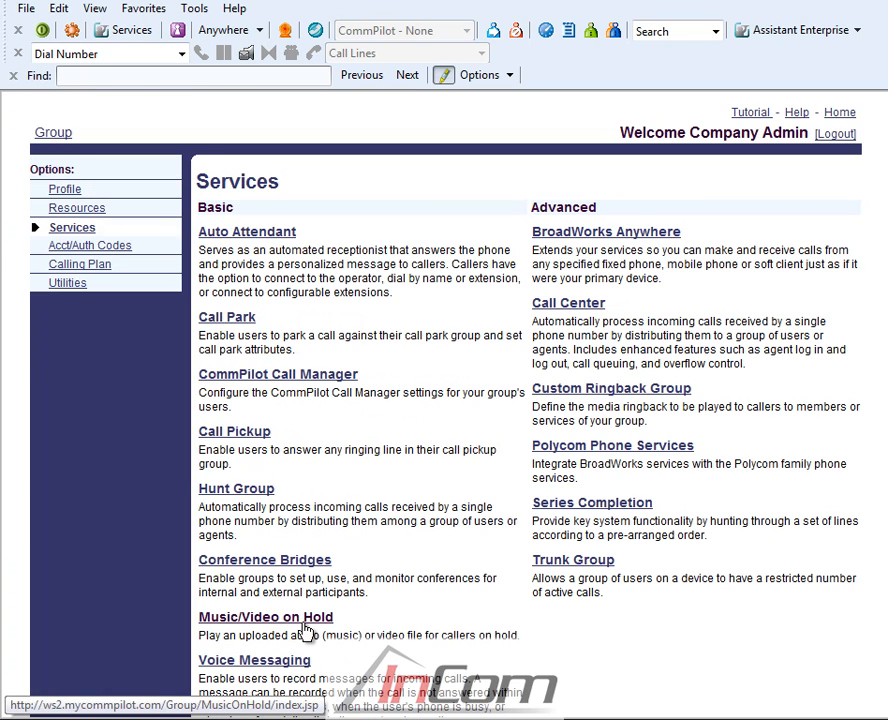
left_click(305, 628)
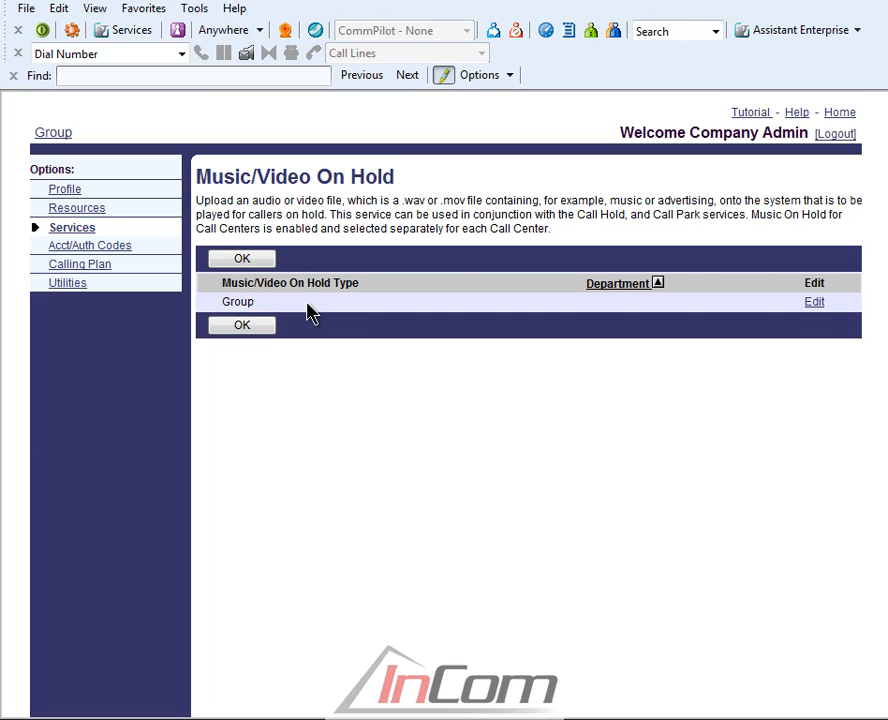
left_click(814, 302)
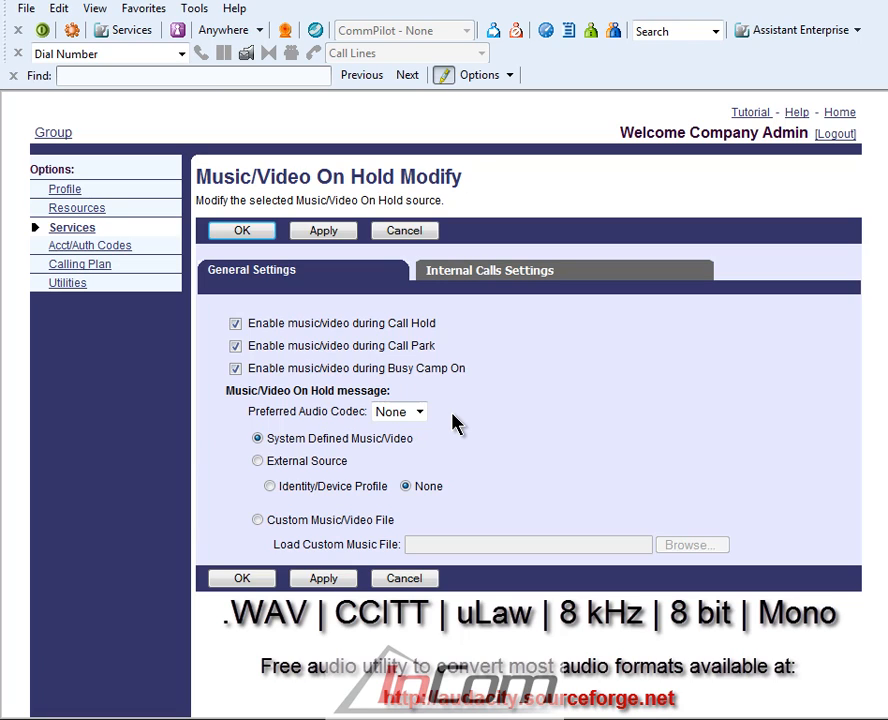
left_click(257, 520)
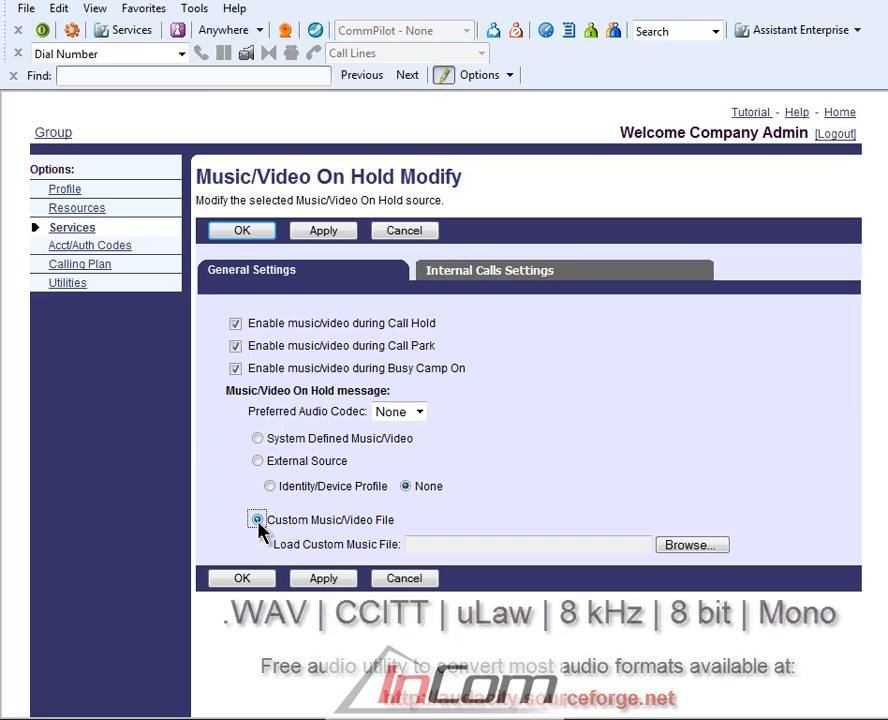
left_click(689, 545)
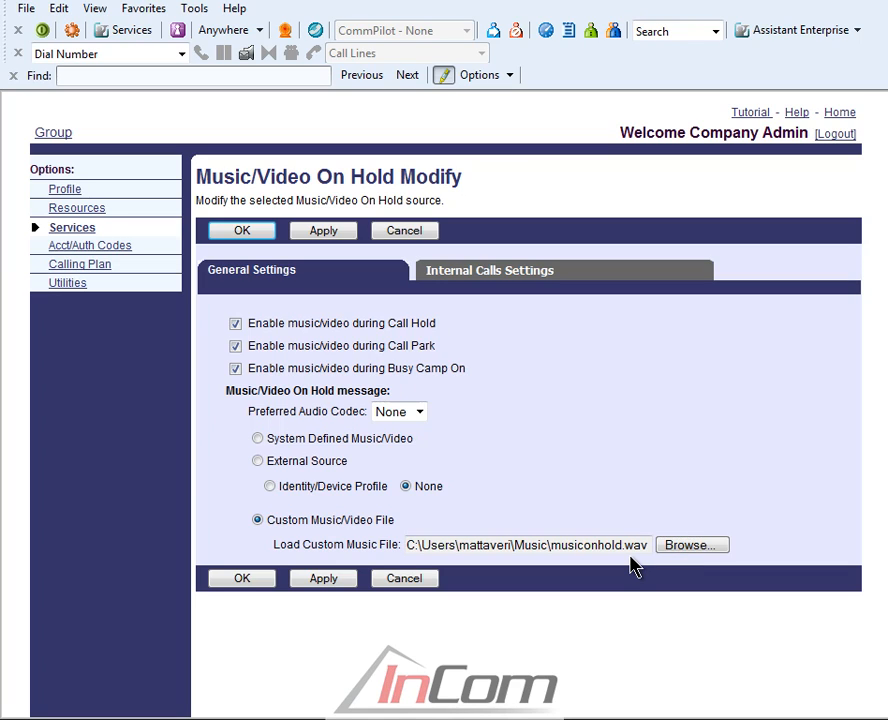
left_click(340, 588)
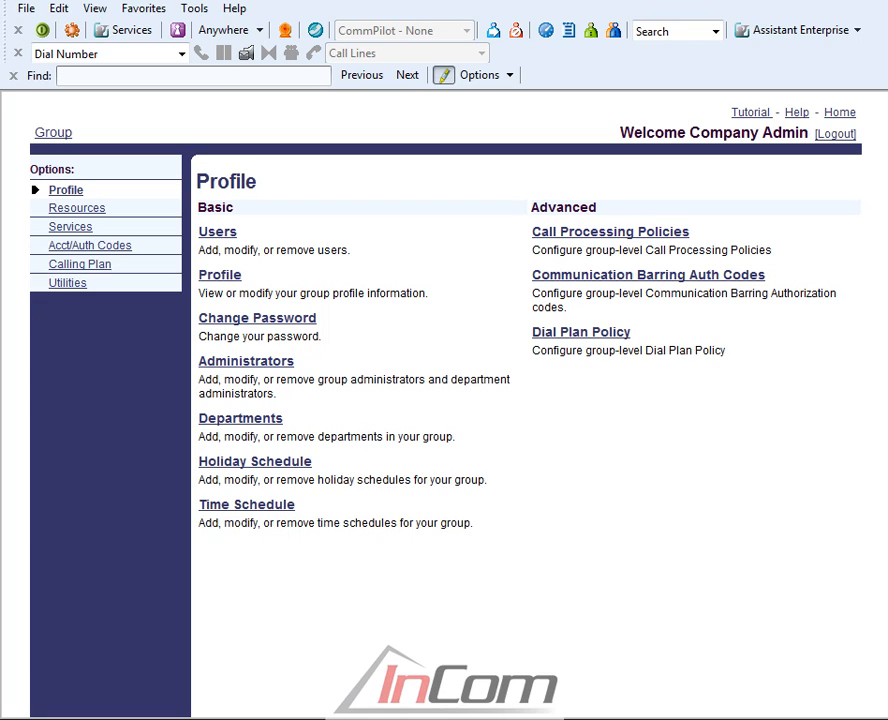
Review the Group Default permissions in the Incoming Calling Plan and save the plan.
left_click(76, 268)
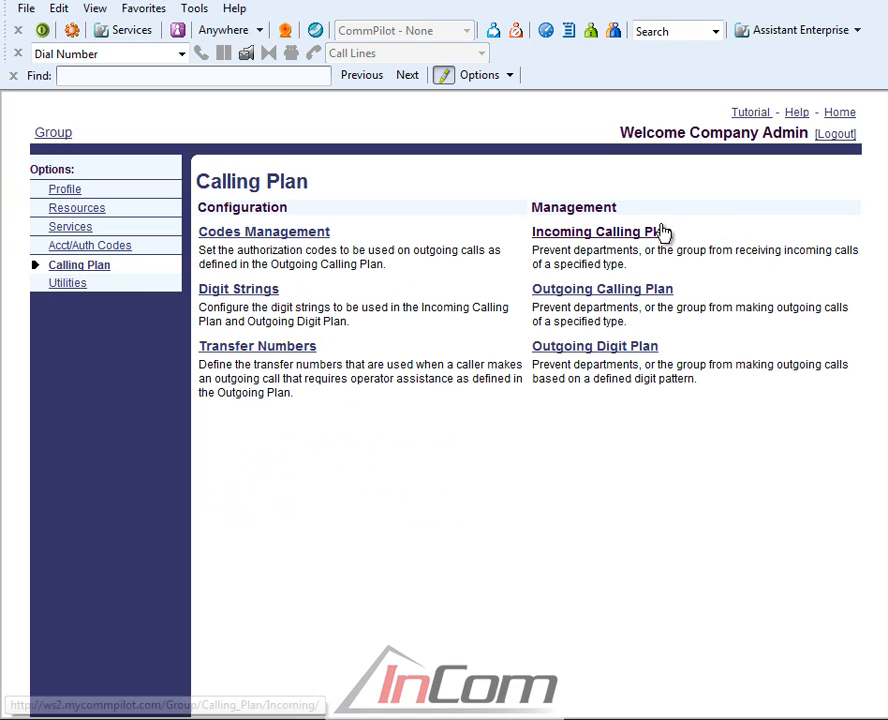
left_click(597, 238)
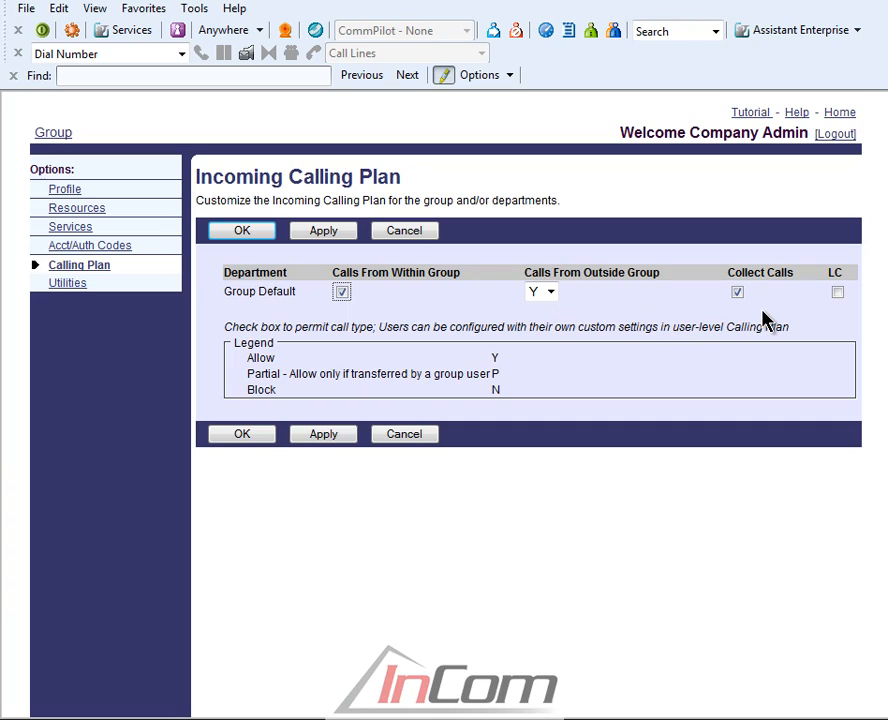
left_click(256, 235)
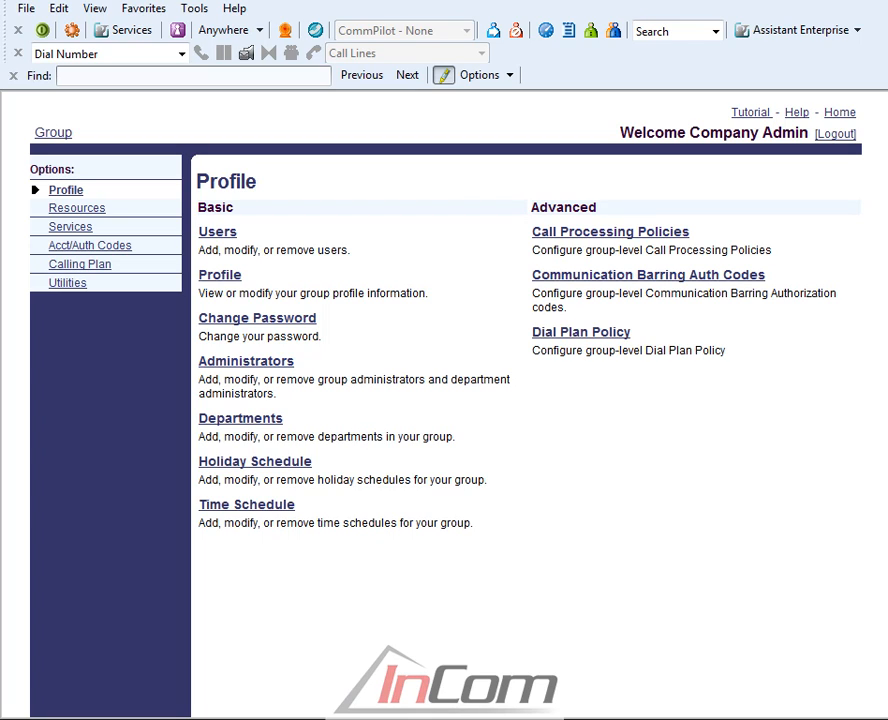
Examine the Outgoing Calling Plan's Originating permissions, including the Casual options, plus its Initiating Call Forwards and Being Forwarded/Transferred settings.
left_click(86, 272)
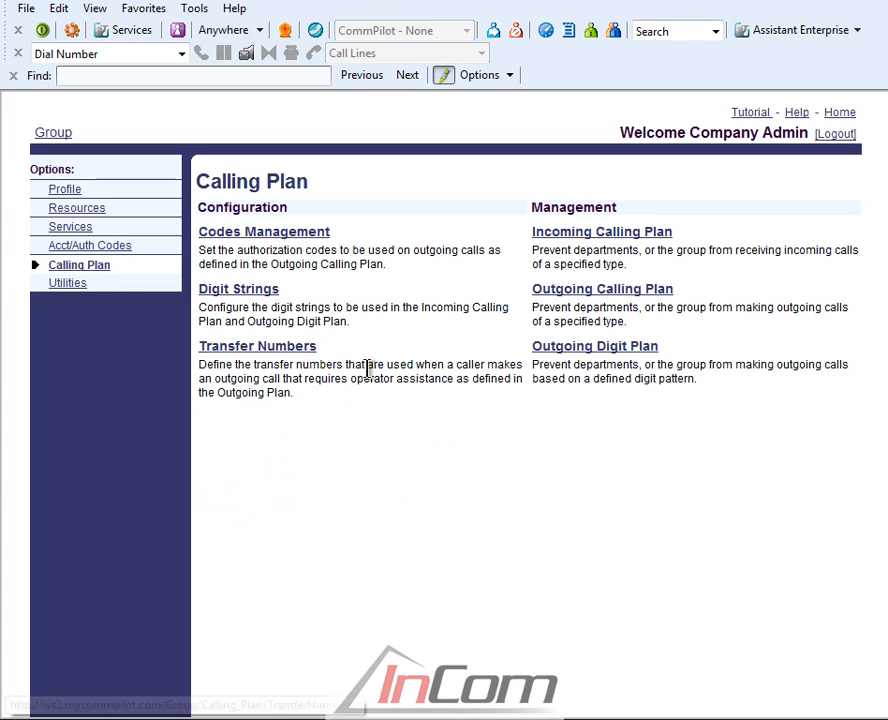
left_click(599, 298)
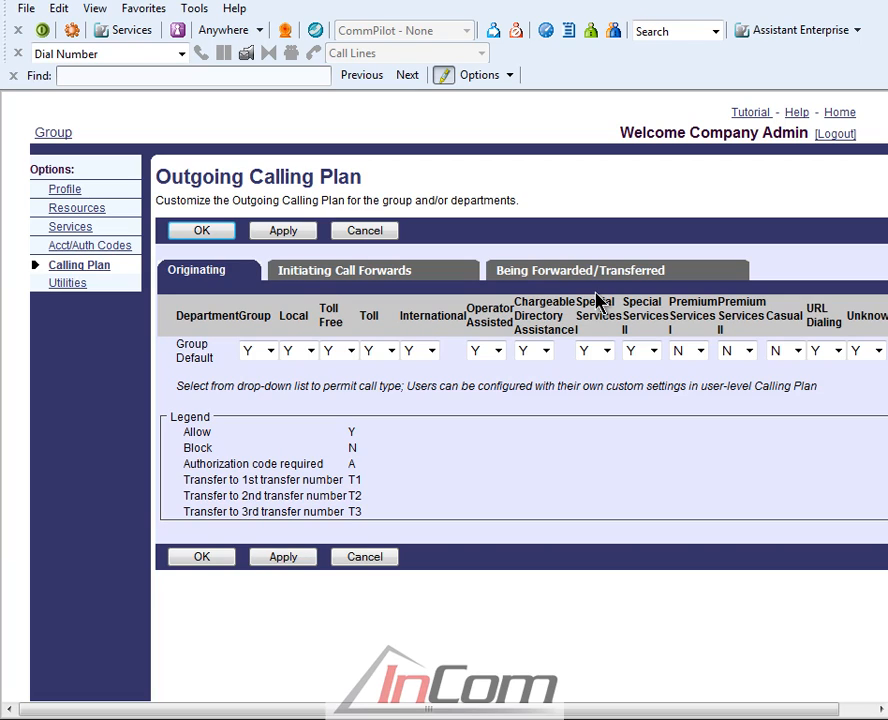
key("Tab")
key("Tab")
left_click(715, 350)
key("Tab")
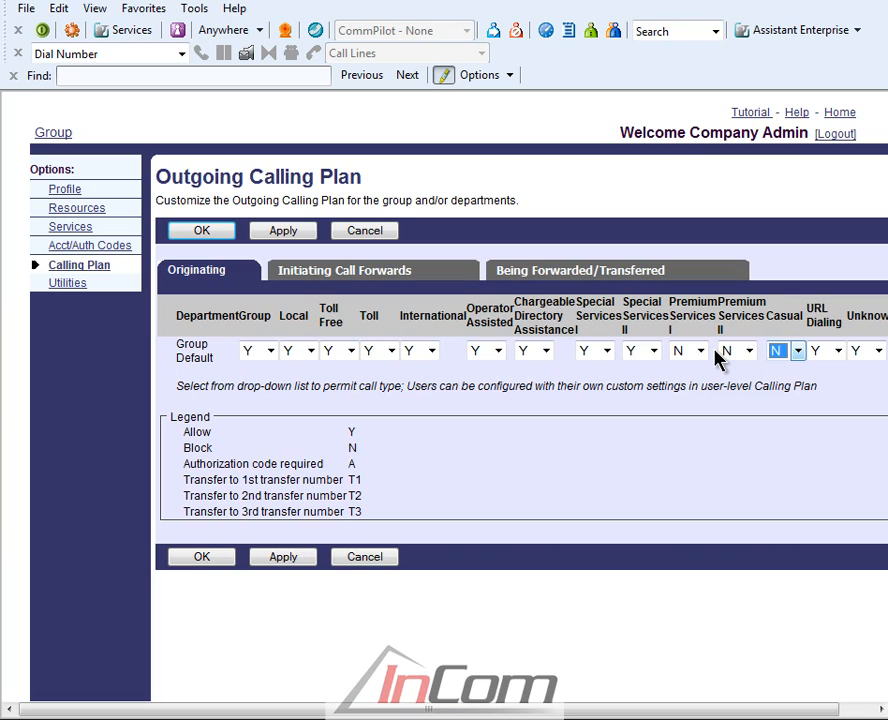
left_click(799, 351)
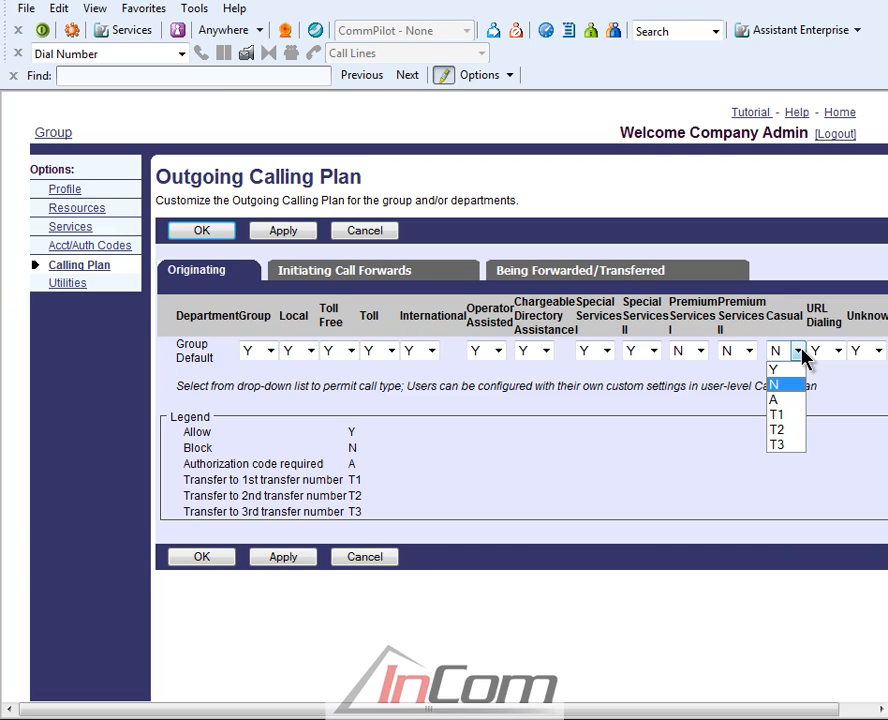
left_click(245, 274)
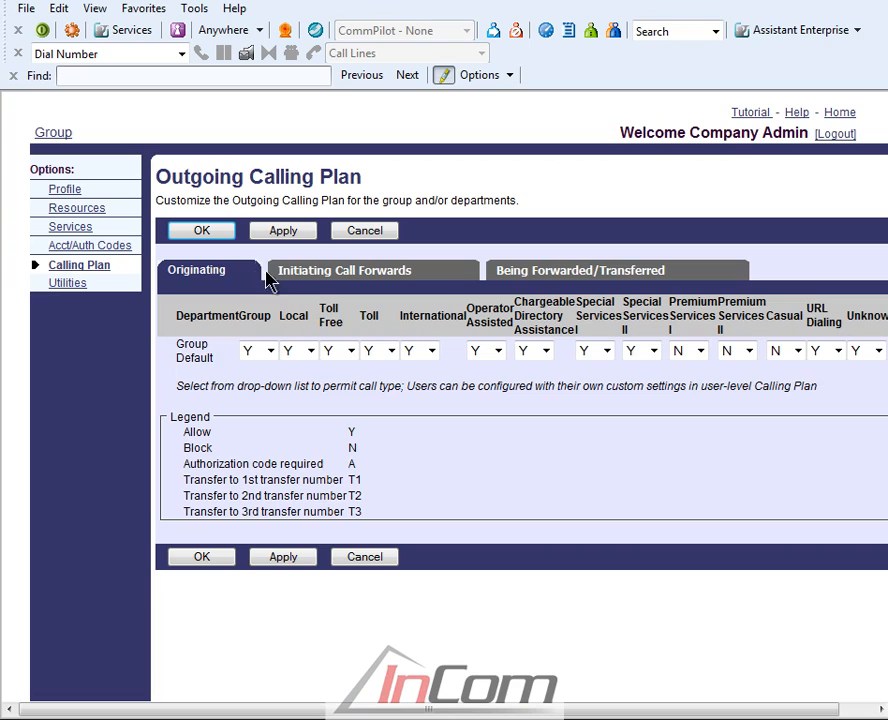
left_click(340, 278)
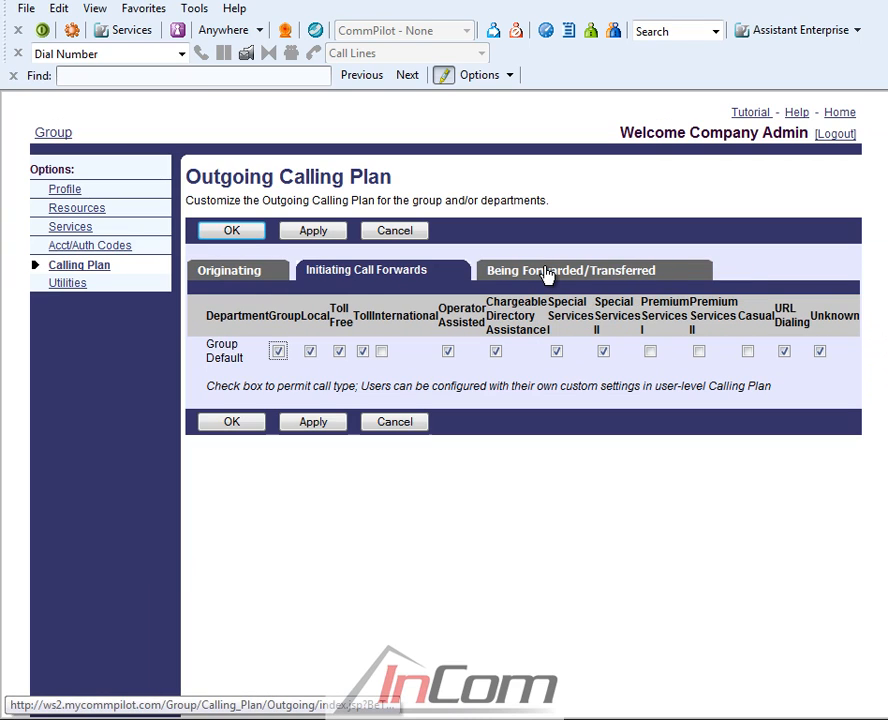
left_click(549, 275)
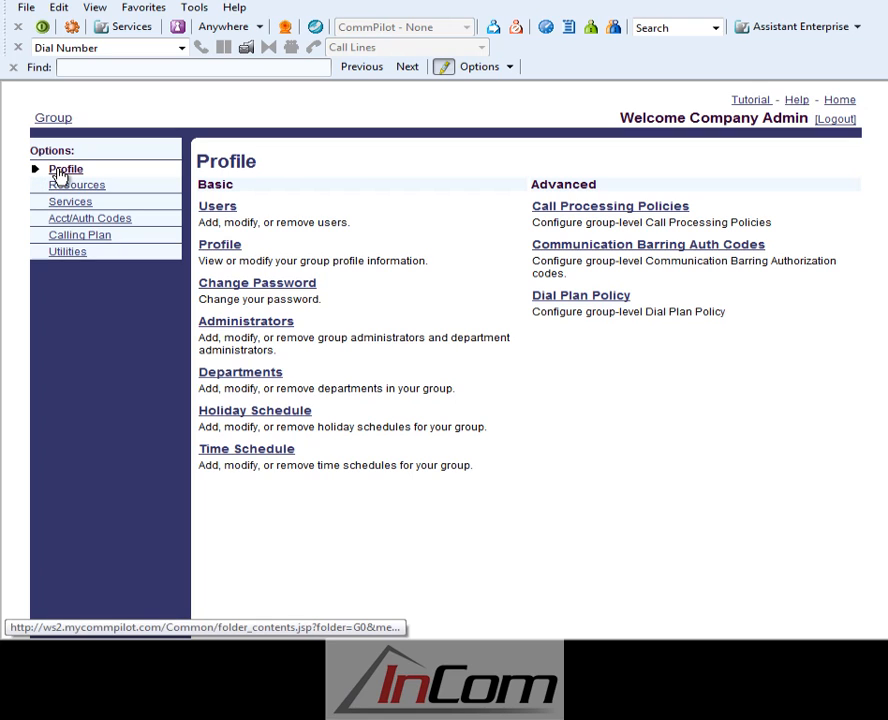
Search for all group users and open the Voice Management settings of the third listed user.
left_click(215, 207)
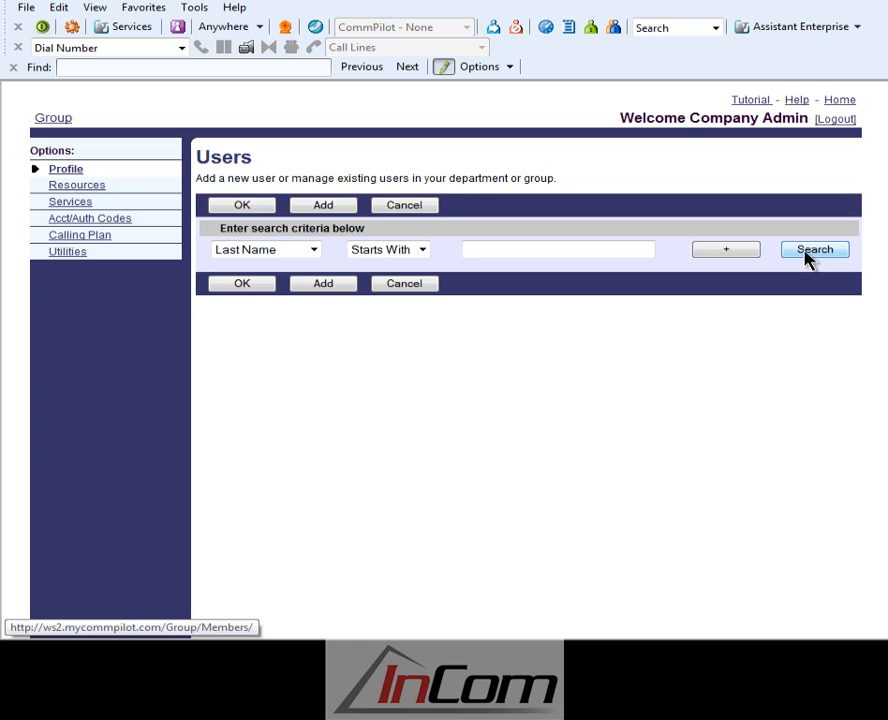
left_click(807, 254)
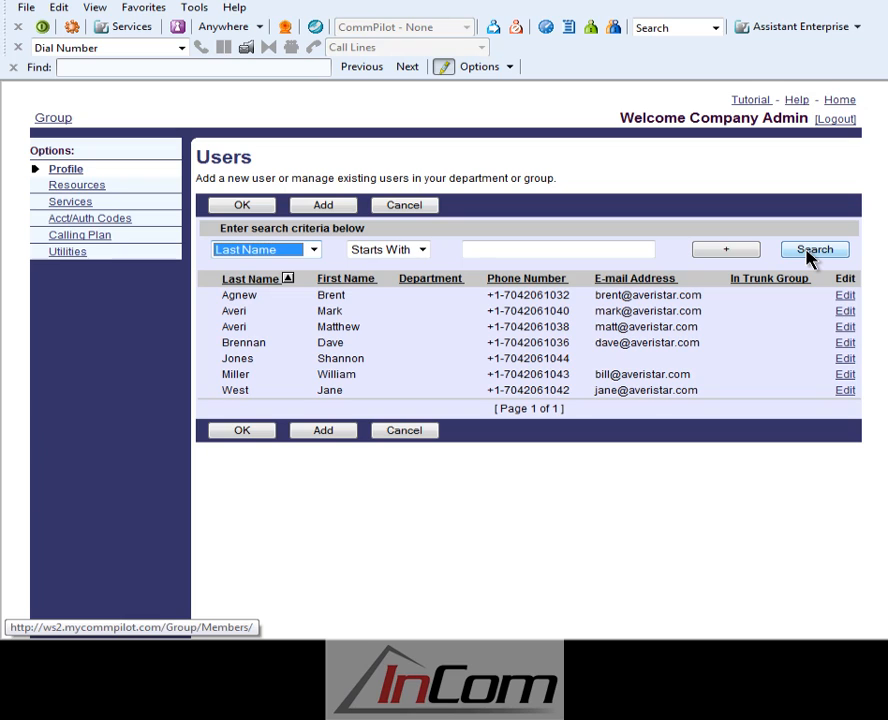
left_click(846, 330)
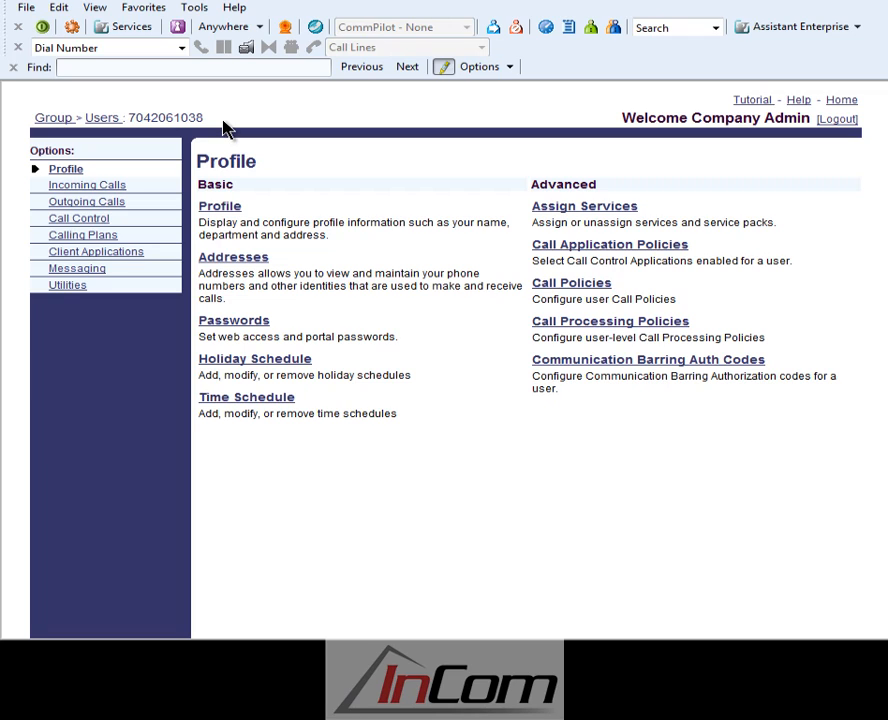
left_click(77, 272)
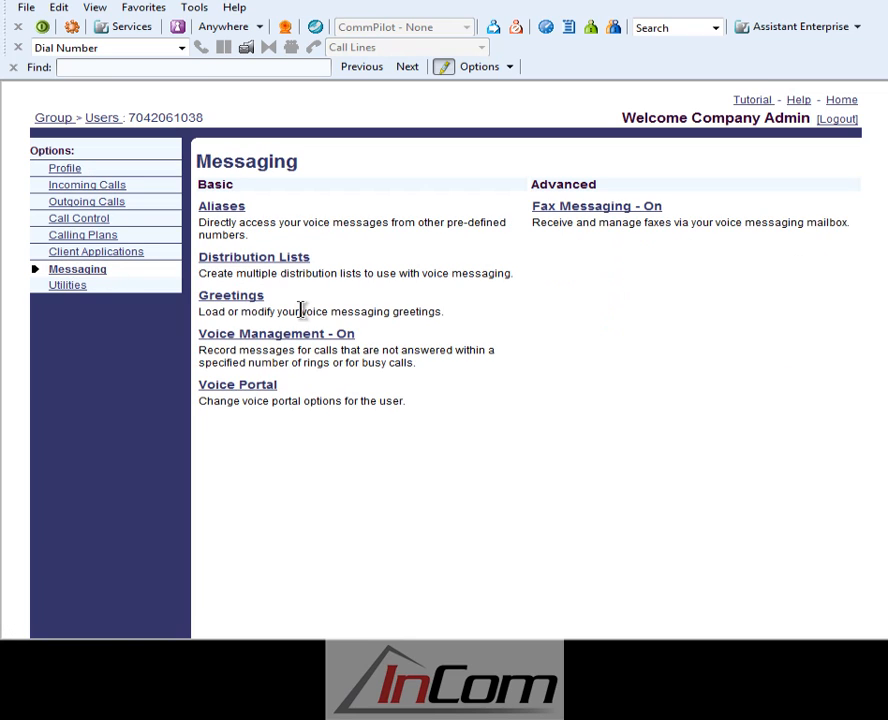
left_click(306, 337)
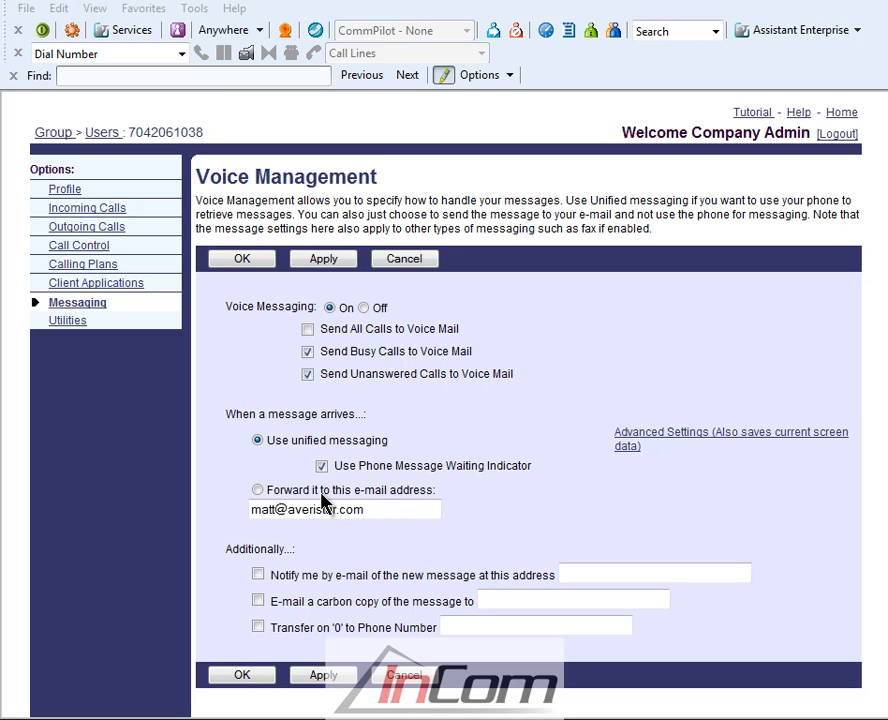
Forward arriving voice messages to the user's e-mail address and enable new-message notification to a second e-mail address.
left_click(260, 494)
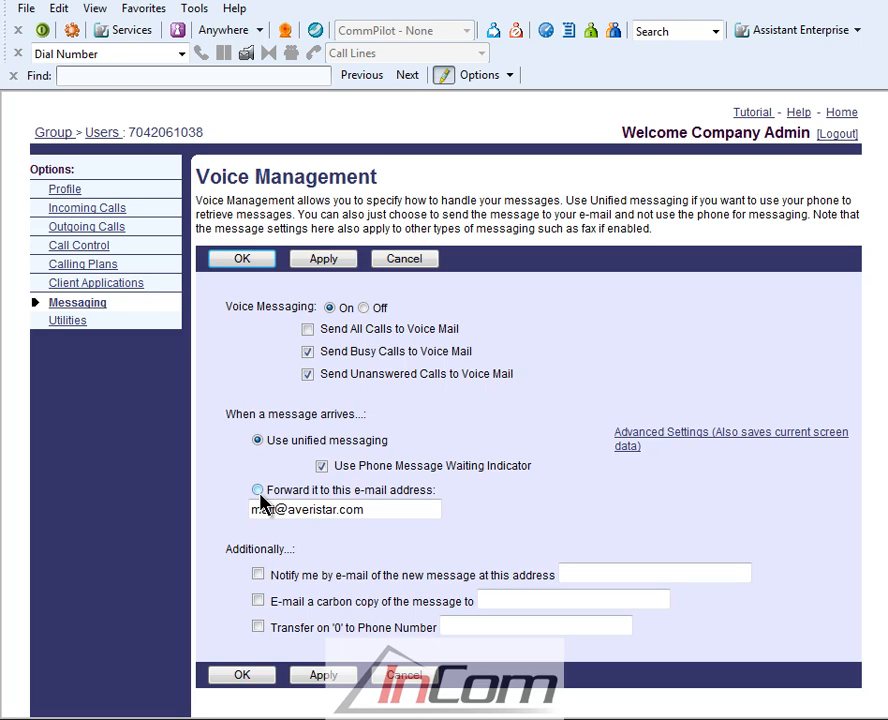
left_click(259, 493)
left_click(259, 575)
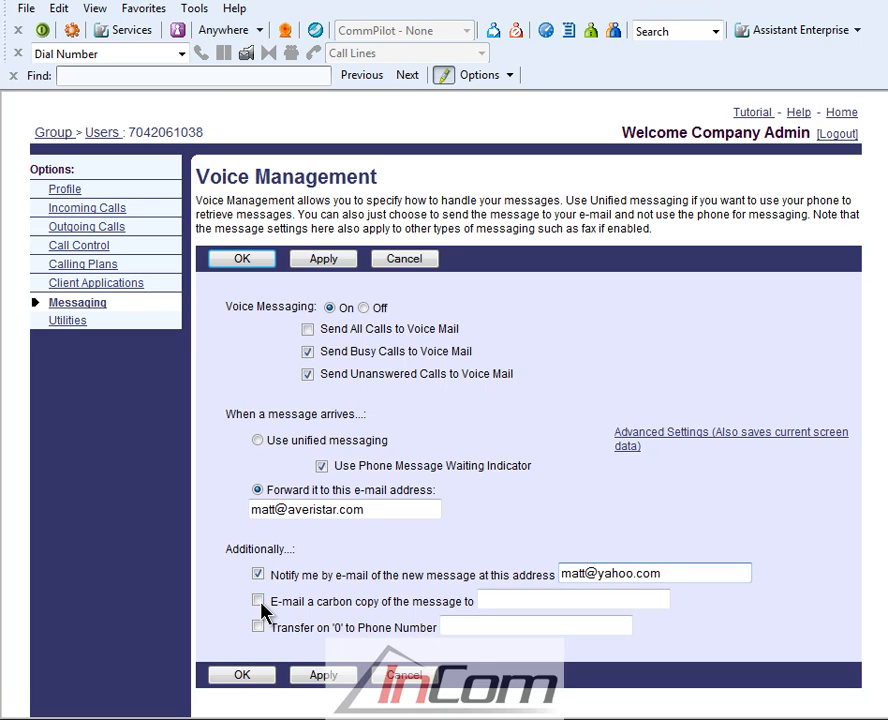
Replace the e-mail notification with a carbon copy to the second address, set transfer on '0' to 4200, and save.
left_click(258, 601)
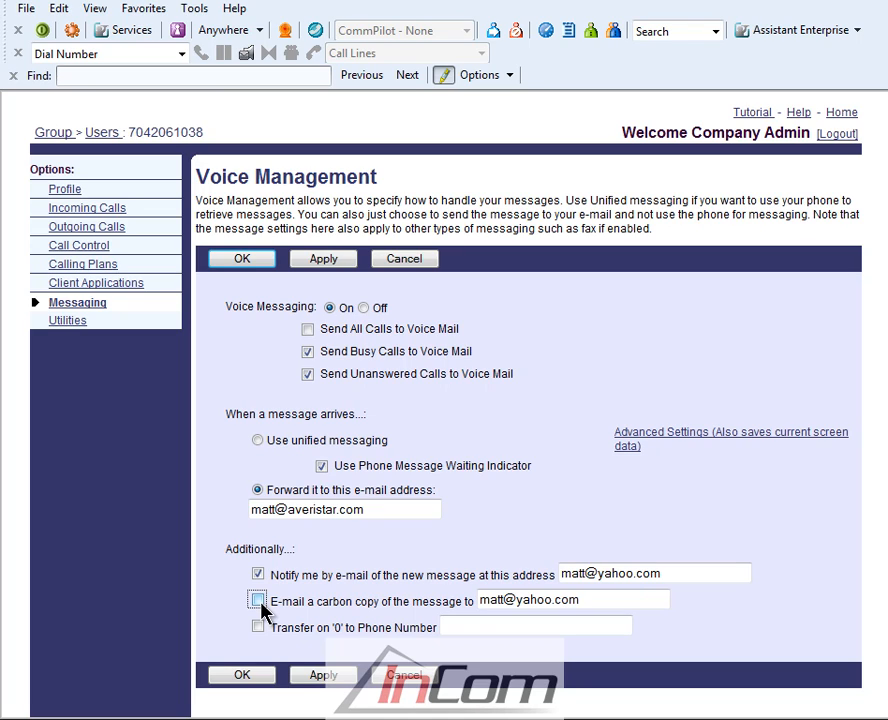
left_click(260, 602)
left_click(259, 575)
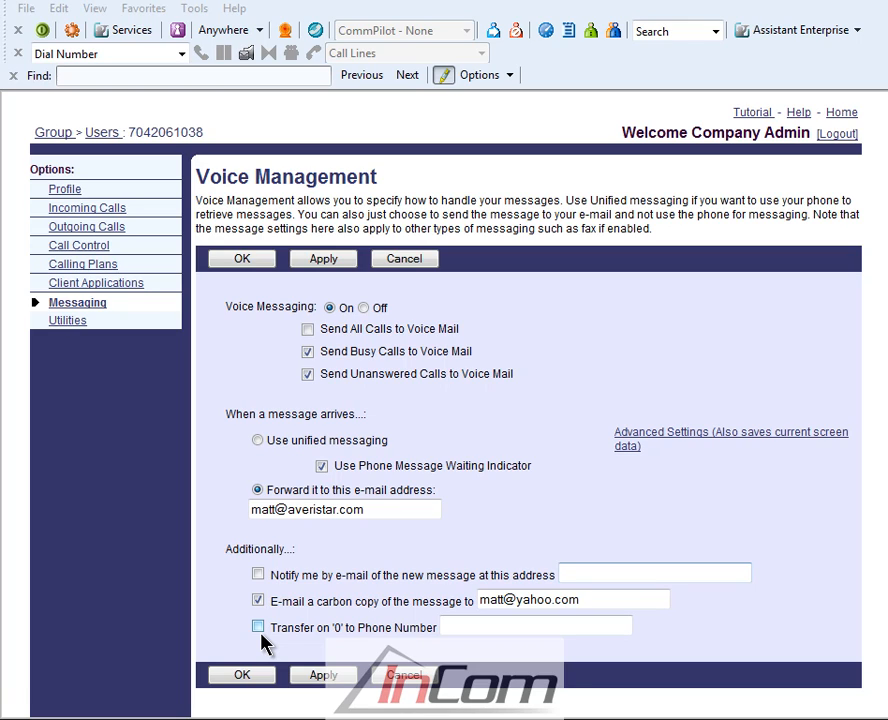
left_click(259, 628)
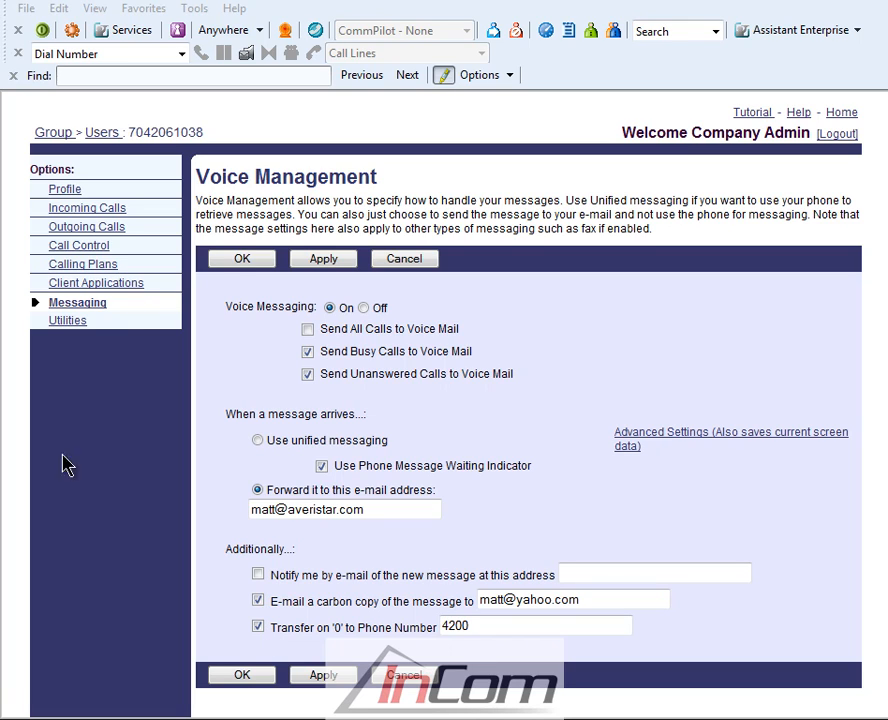
left_click(240, 259)
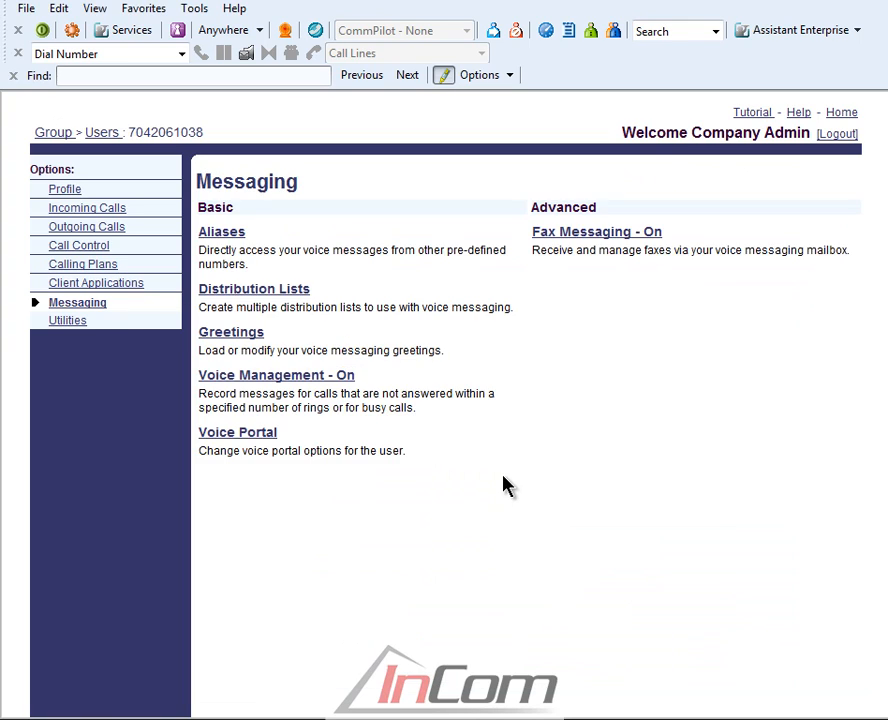
Save the user's messaging alias phone number and enable auto-login to Voice Portal when calling from the user's own phone.
left_click(236, 236)
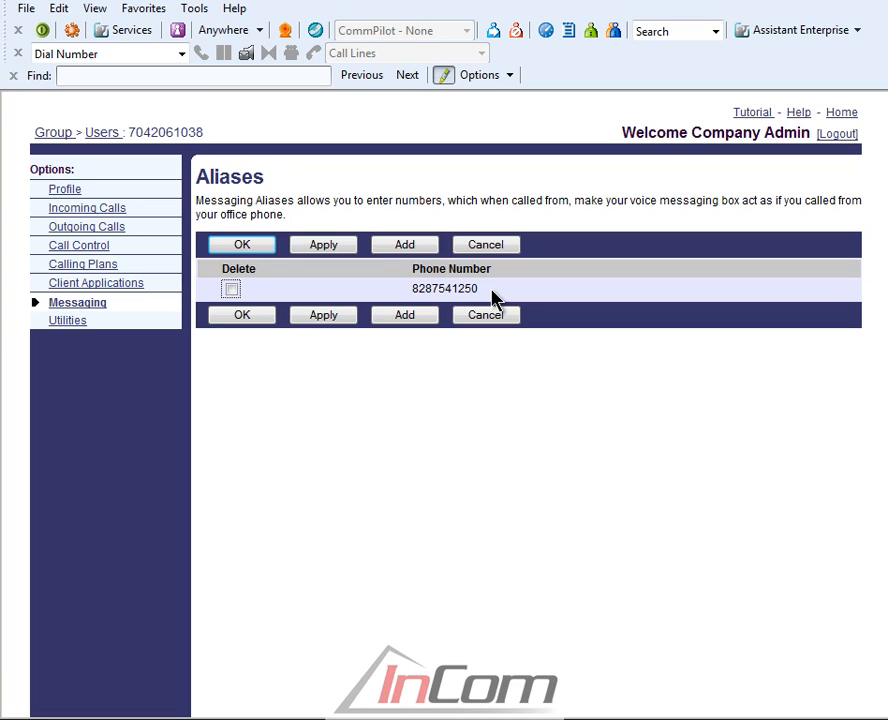
left_click(242, 245)
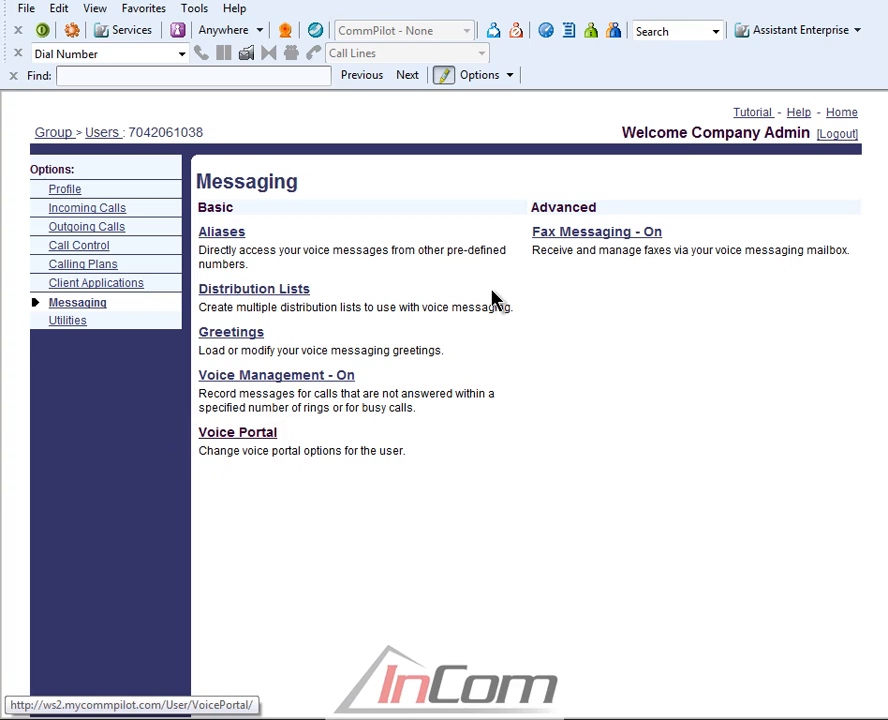
left_click(237, 432)
left_click(234, 352)
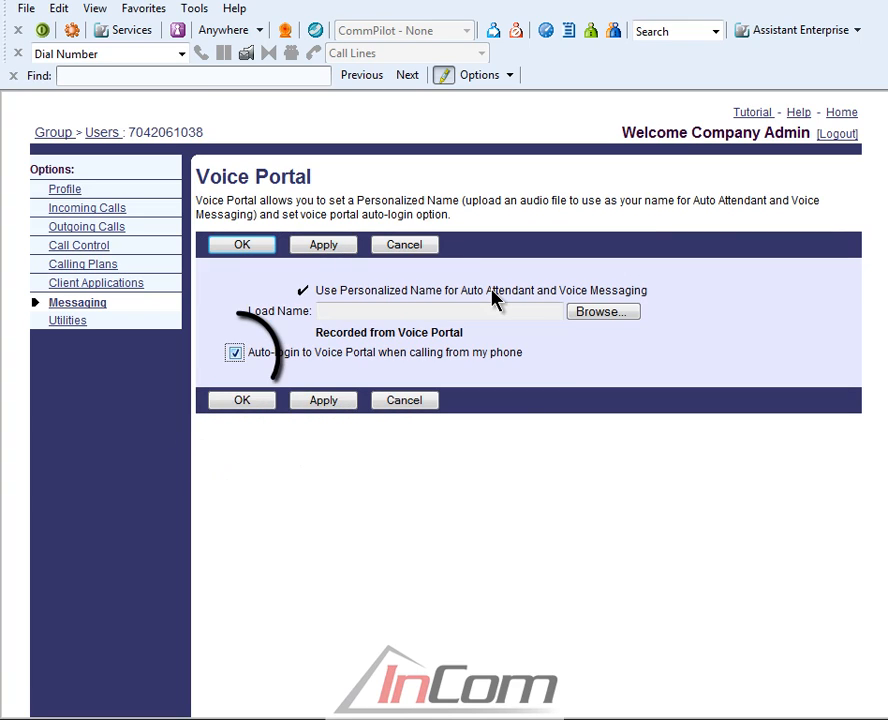
left_click(242, 400)
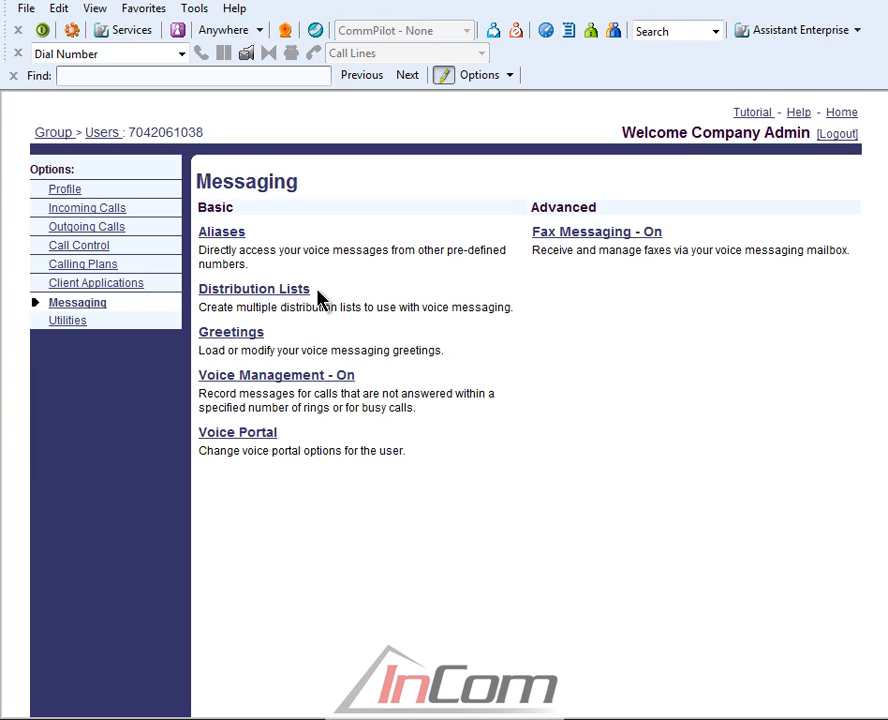
Create distribution list 1 described as Office Closing with entries 4200, 4201, 4203 and 4204, and save it.
left_click(278, 292)
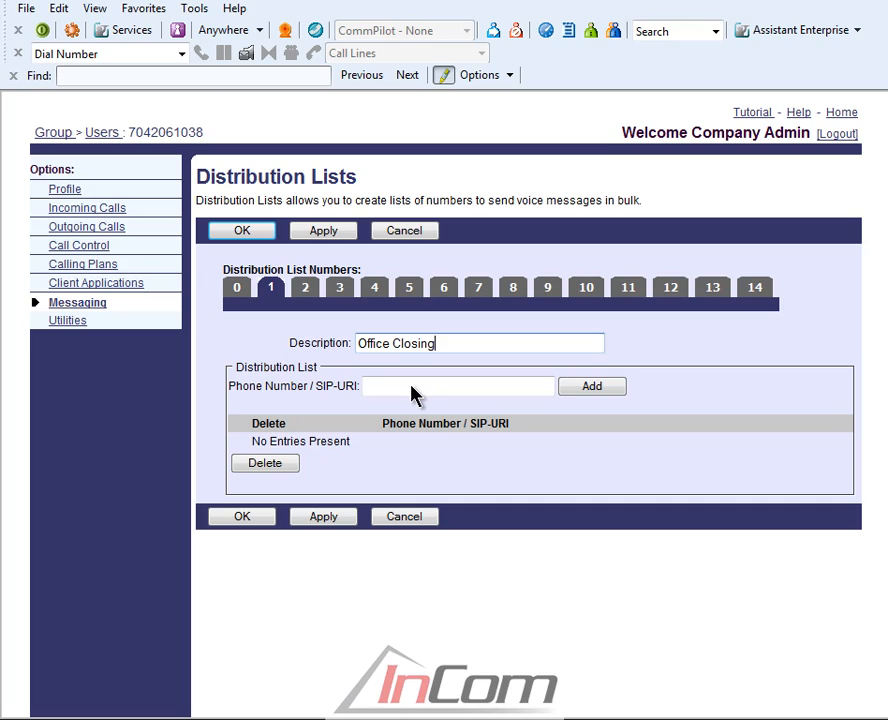
left_click(411, 386)
type("4200")
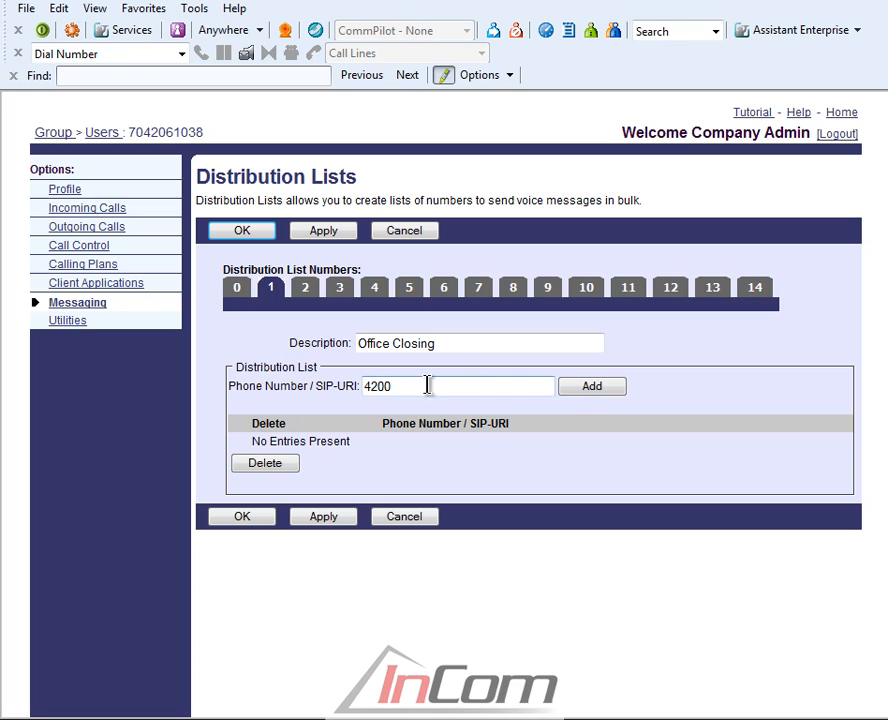
left_click(581, 394)
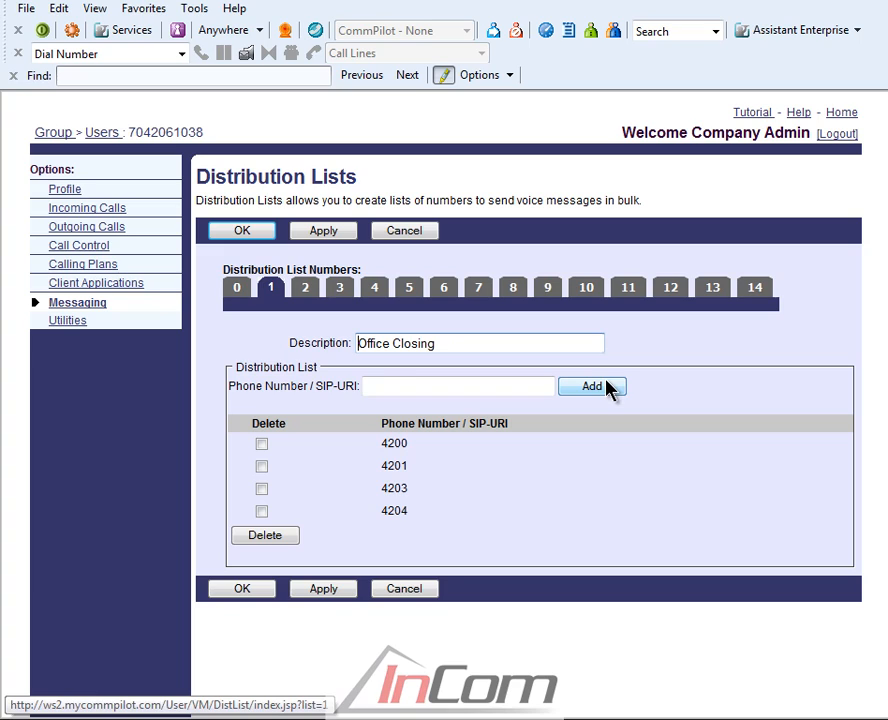
left_click(242, 589)
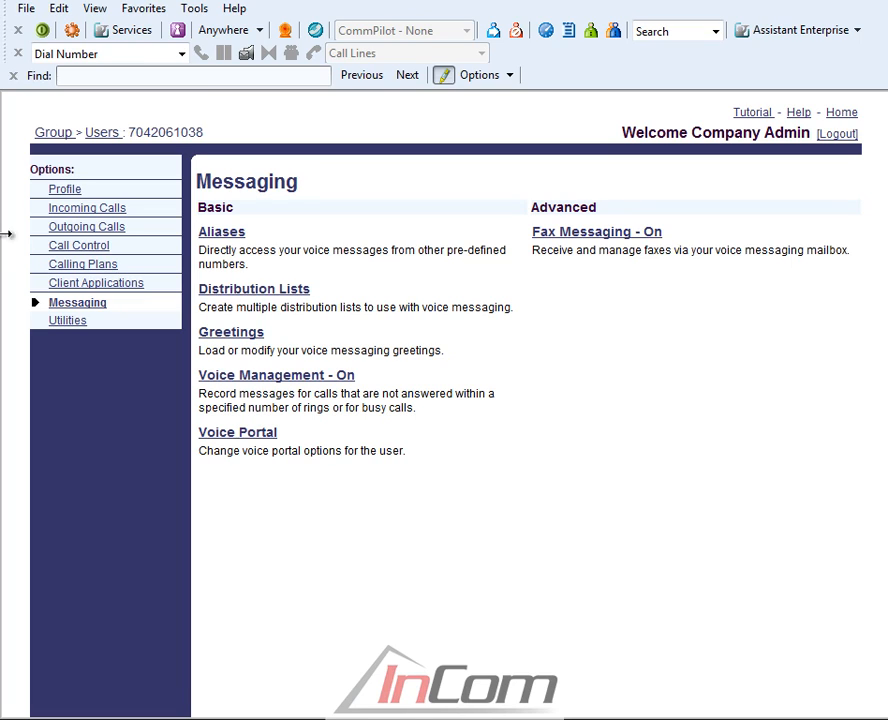
Switch the user's busy greeting to a personal greeting loaded from busy_greeting.wav, and open the choices for the number of rings before greeting.
left_click(244, 341)
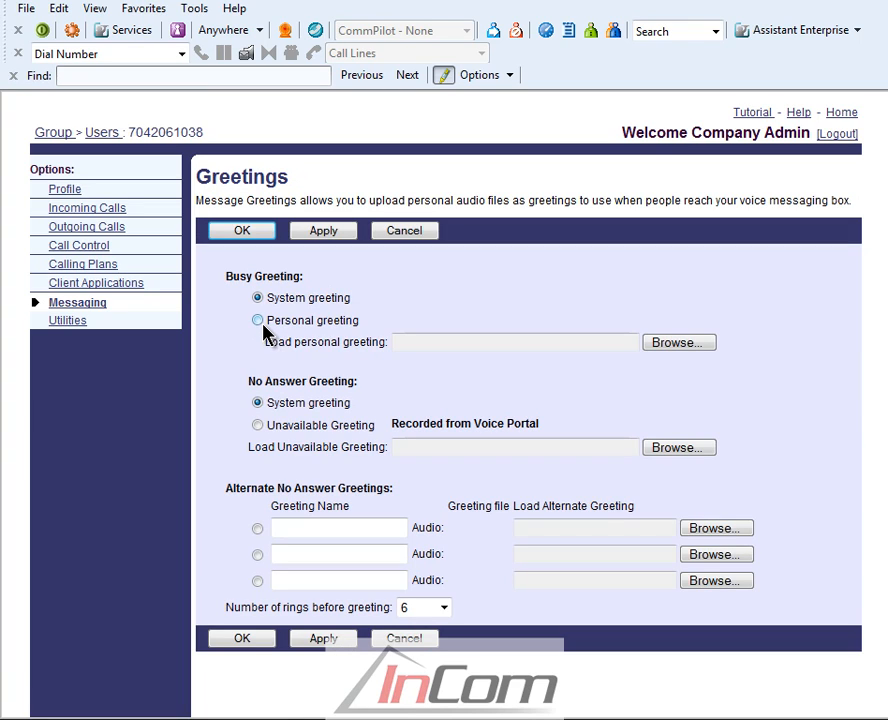
left_click(259, 321)
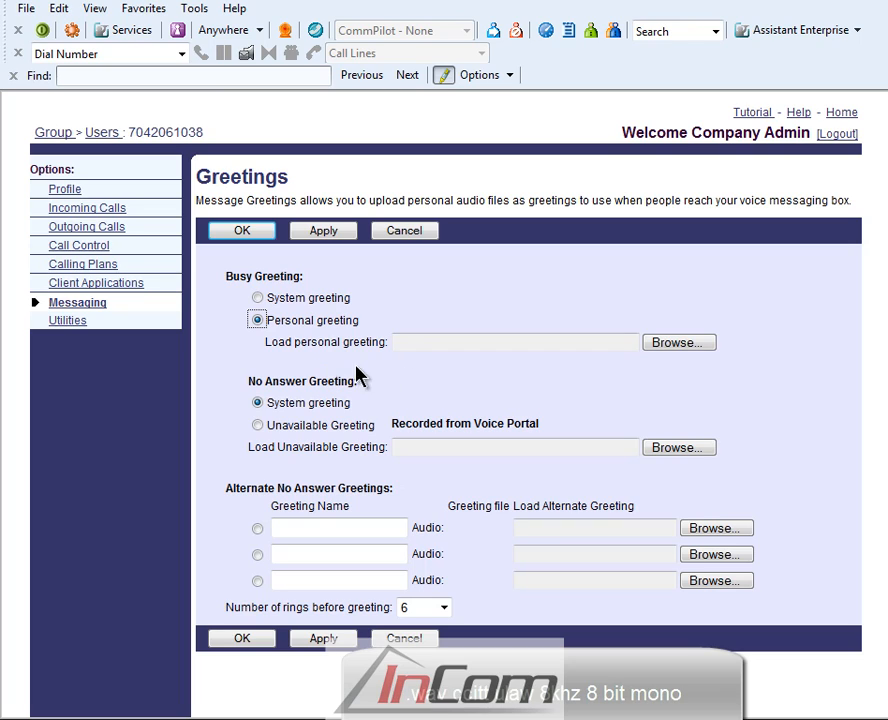
left_click(678, 342)
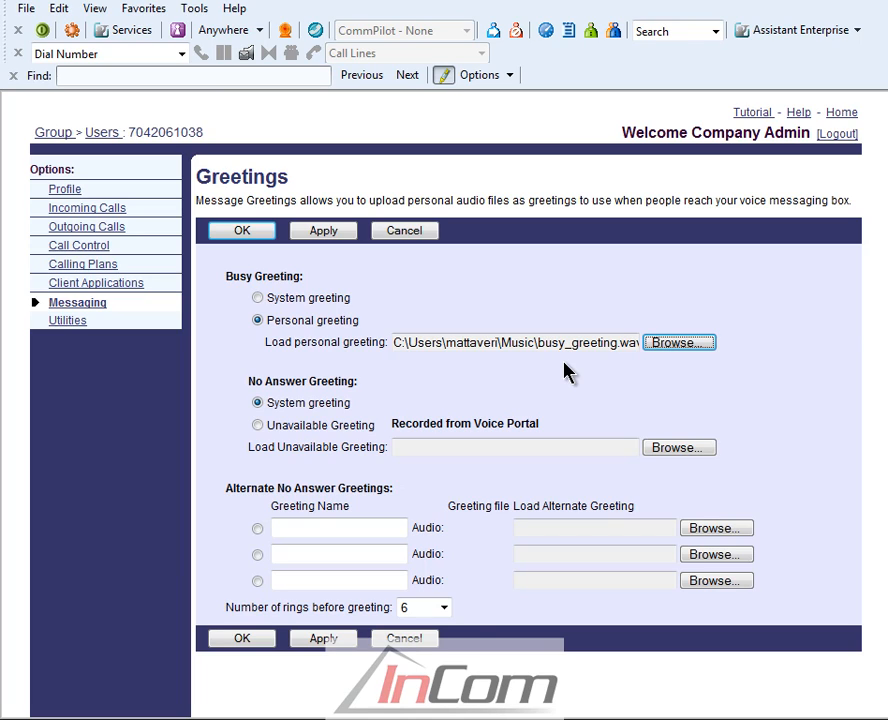
left_click(444, 607)
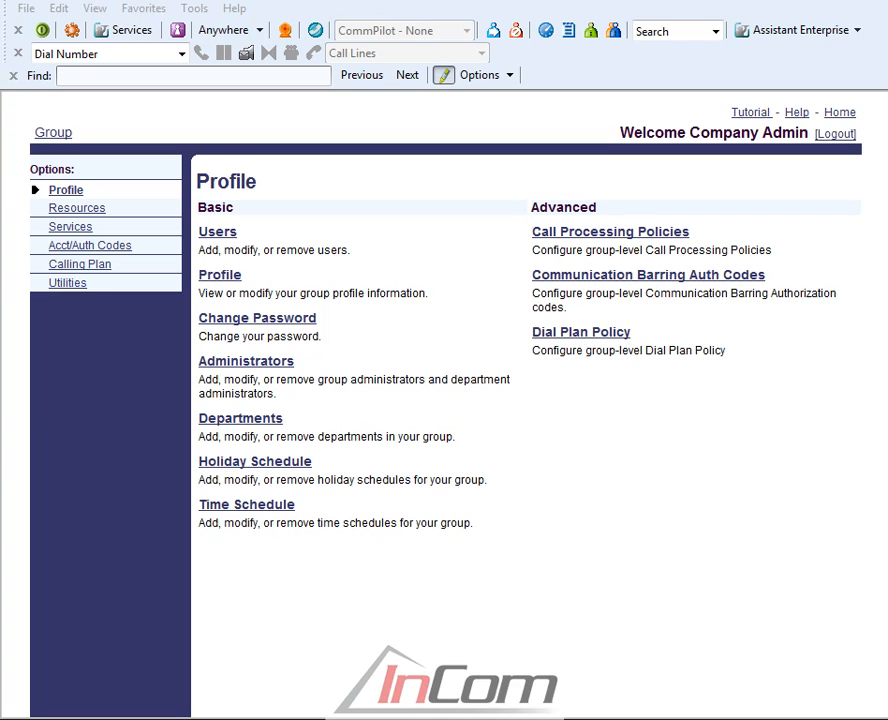
Display the Enterprise Directory Summary from the group's utilities.
left_click(70, 283)
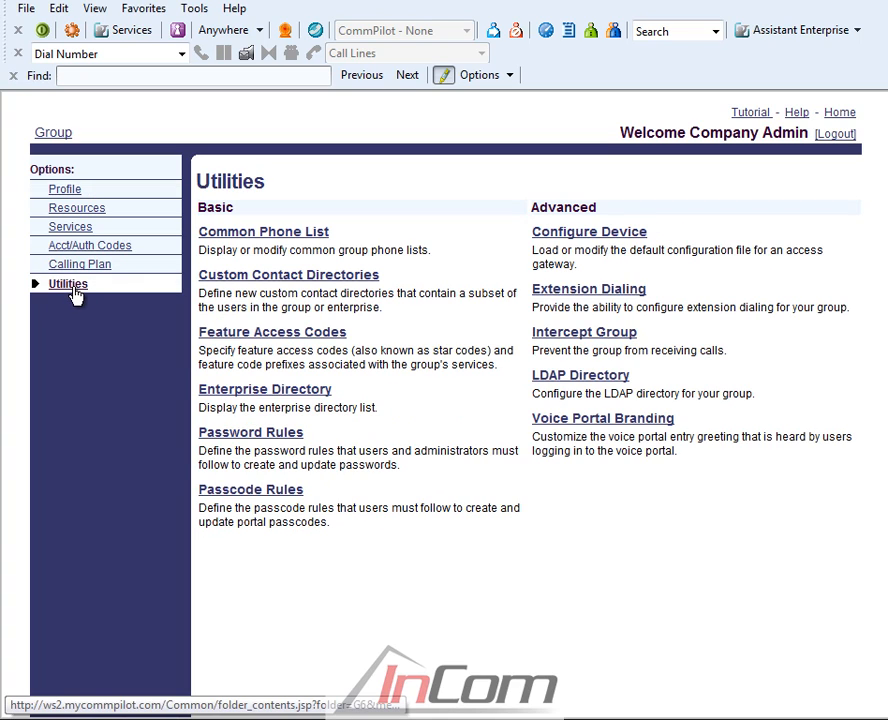
left_click(243, 395)
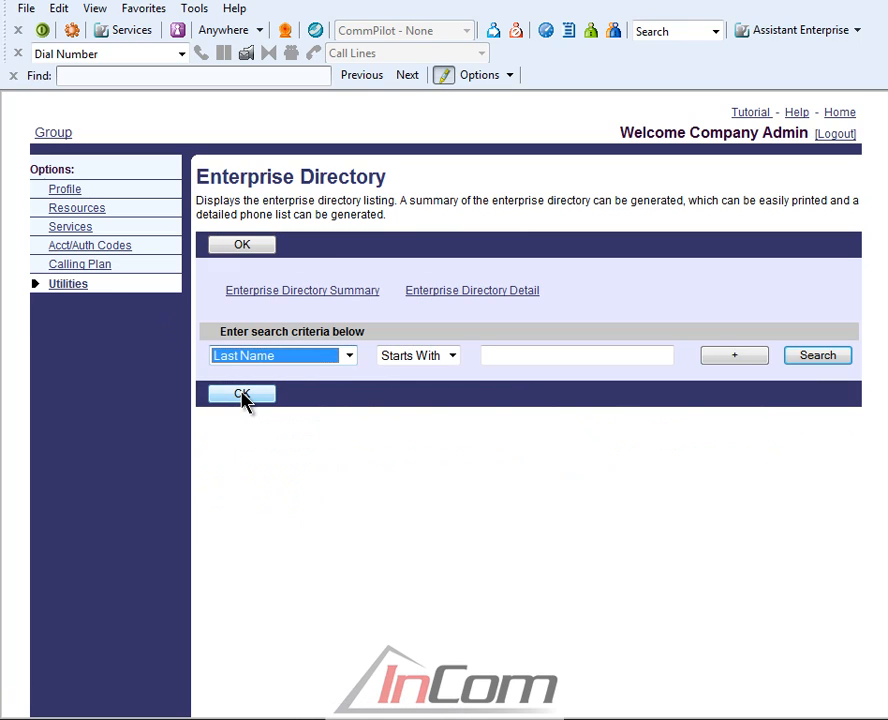
left_click(354, 300)
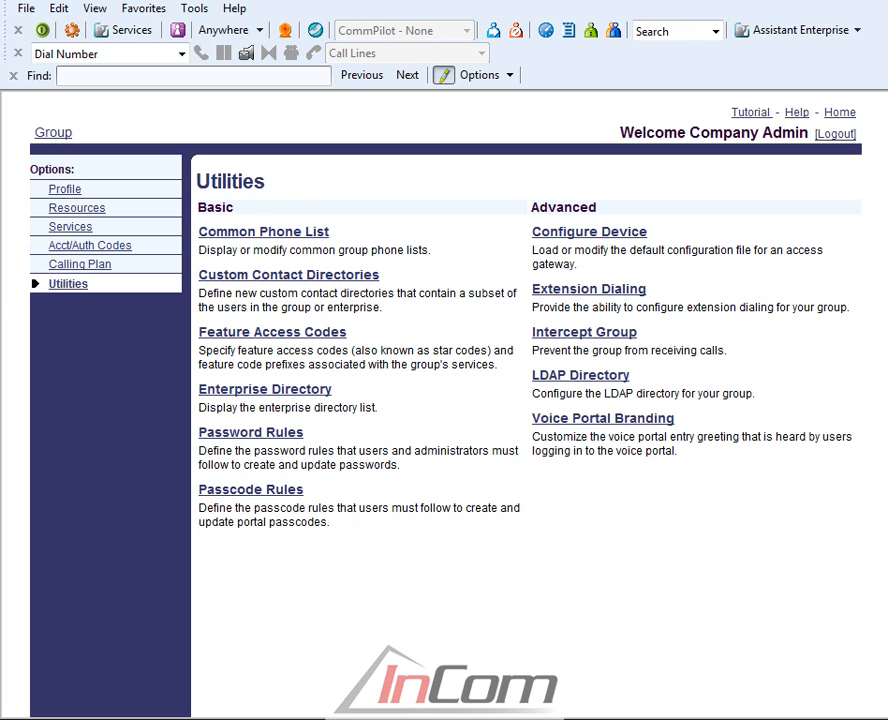
Add Vendor ABC with its phone number to the group's Common Phone List and save the entry.
left_click(239, 234)
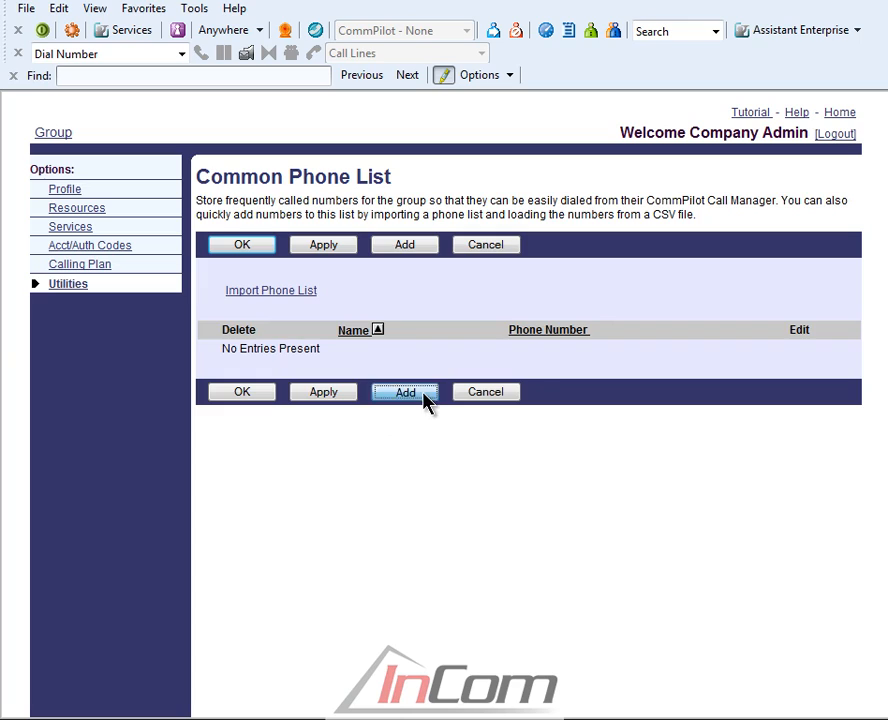
left_click(405, 392)
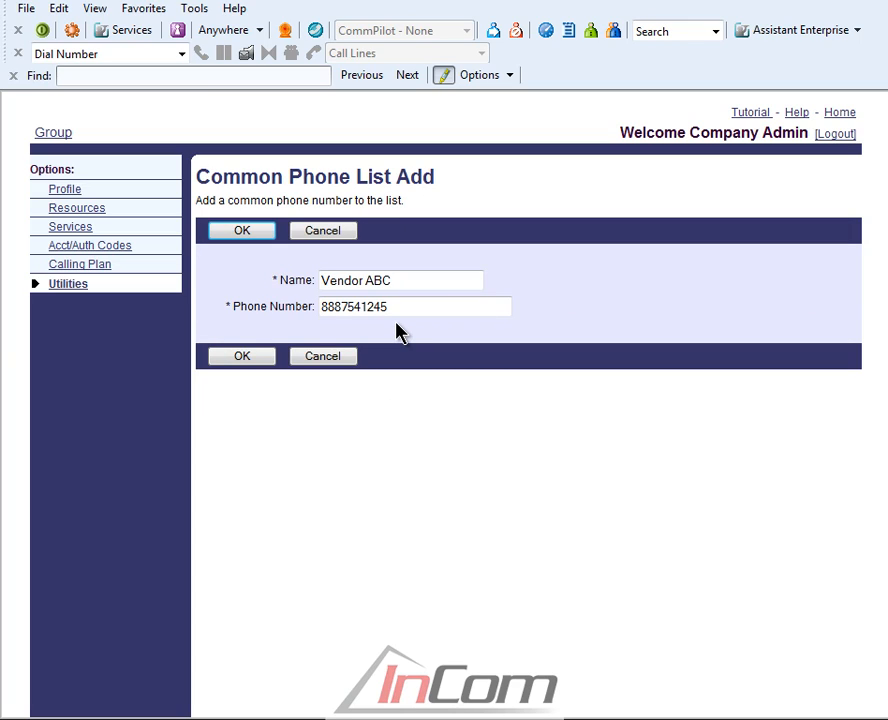
left_click(246, 359)
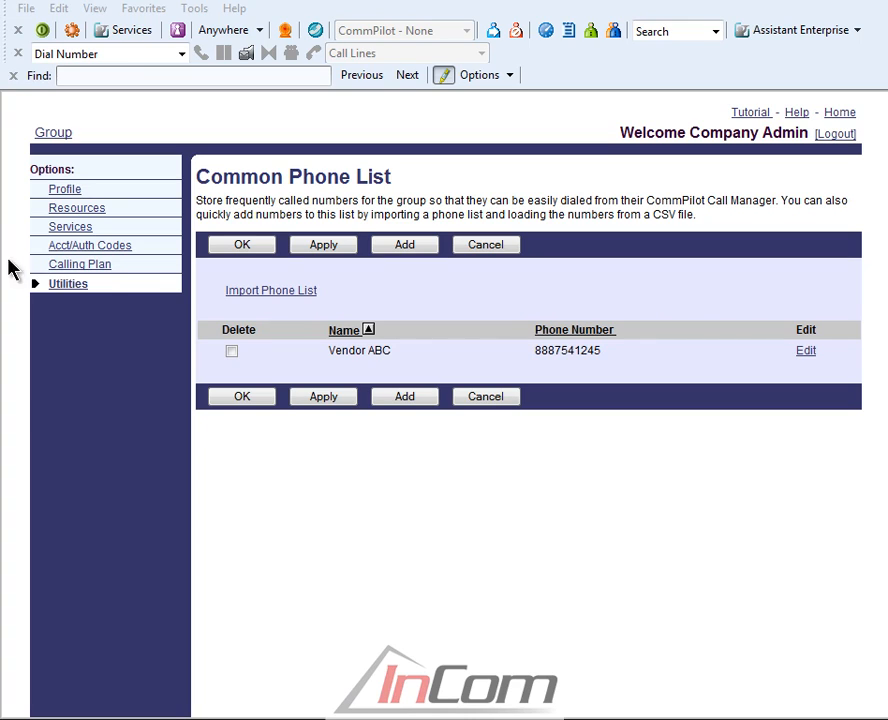
Open the Common Phone List import page and consult its help for the required CSV file format.
left_click(286, 294)
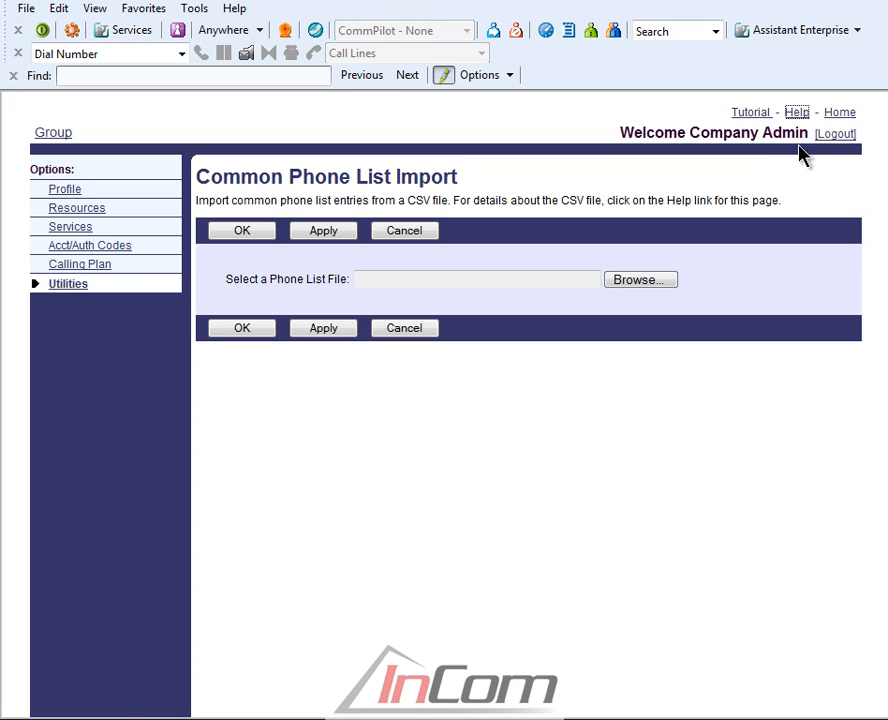
left_click(797, 114)
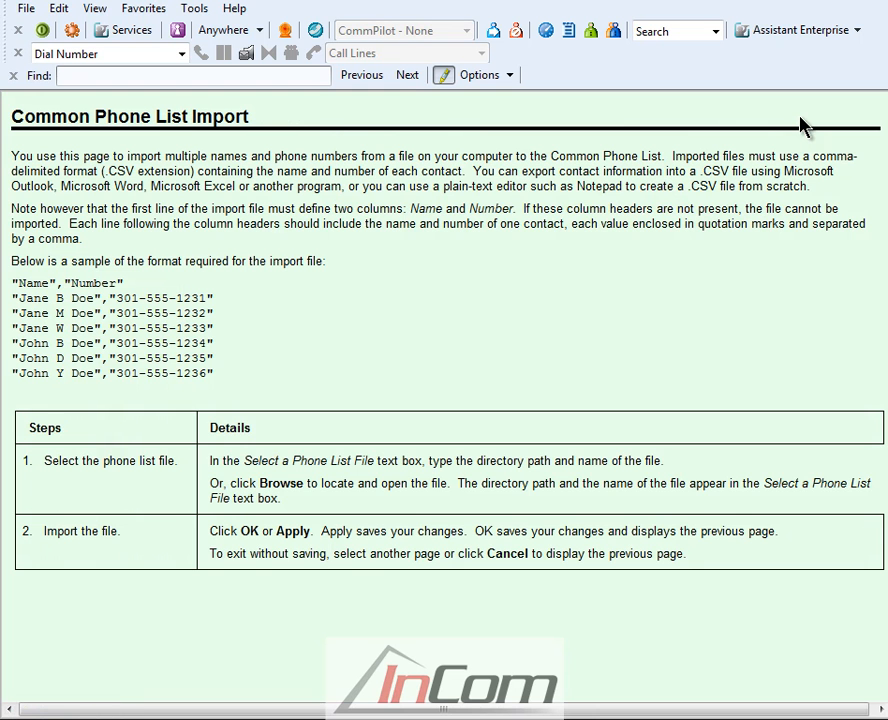